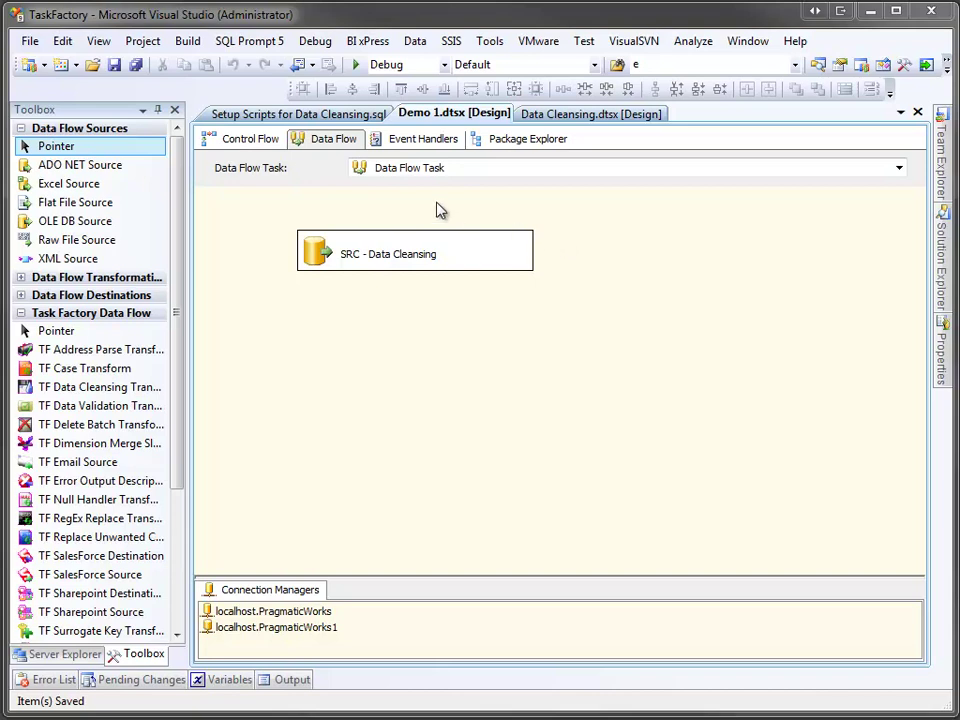
- Review the data cleansing setup script, and in Demo 1 add a TF Data Cleansing Transform fed by the SRC - Data Cleansing source
{"action": "left_click", "coordinate": [337, 116]}
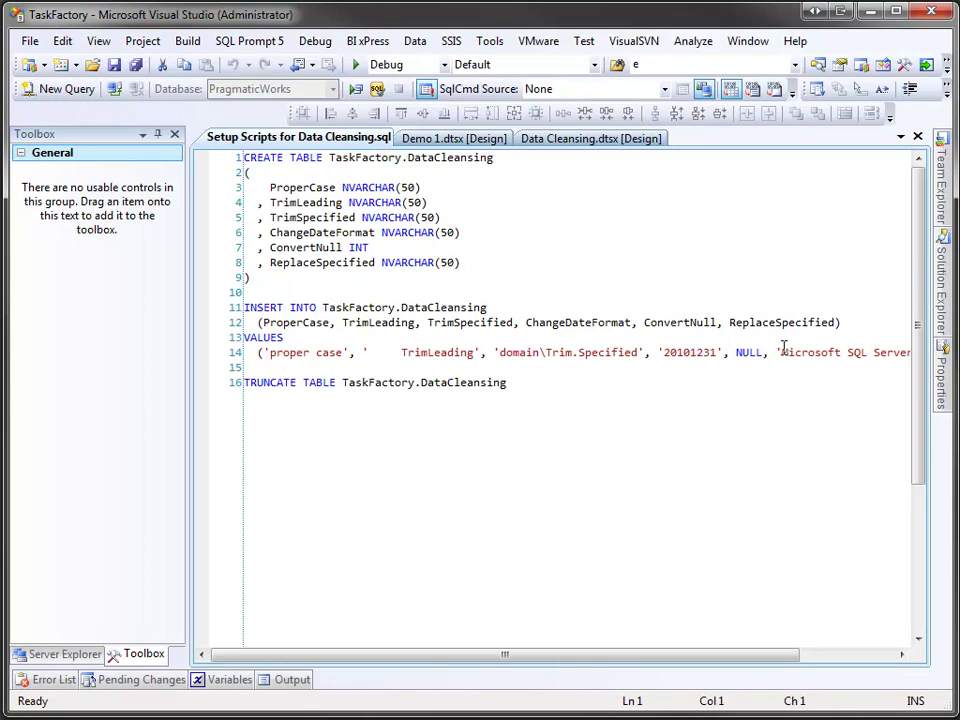
{"action": "left_click", "coordinate": [477, 145]}
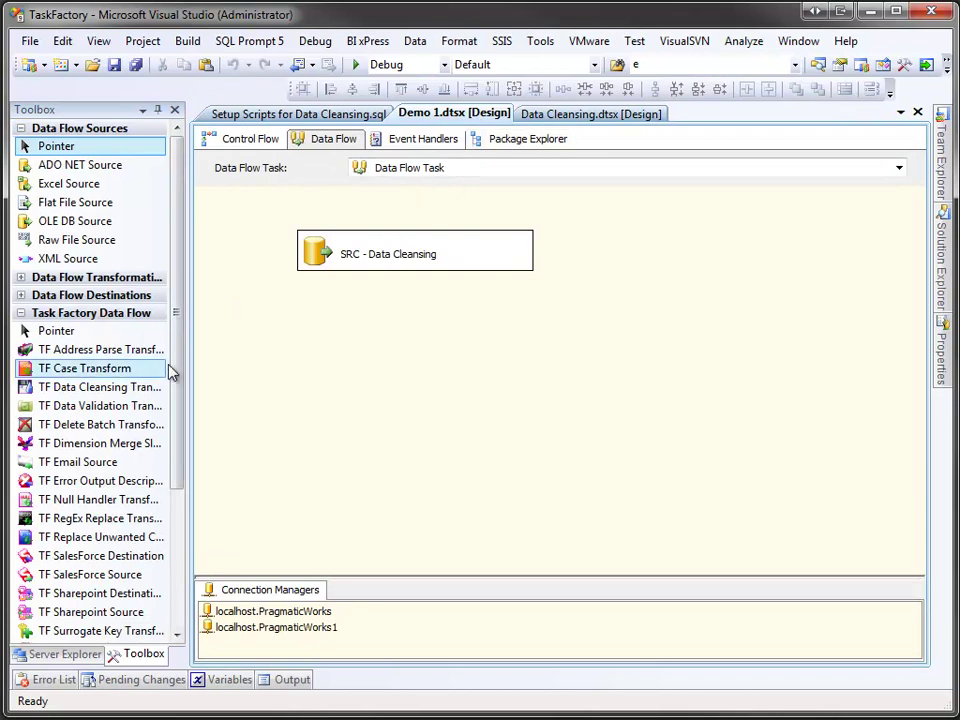
{"action": "left_click_drag", "start_coordinate": [120, 387], "coordinate": [230, 366]}
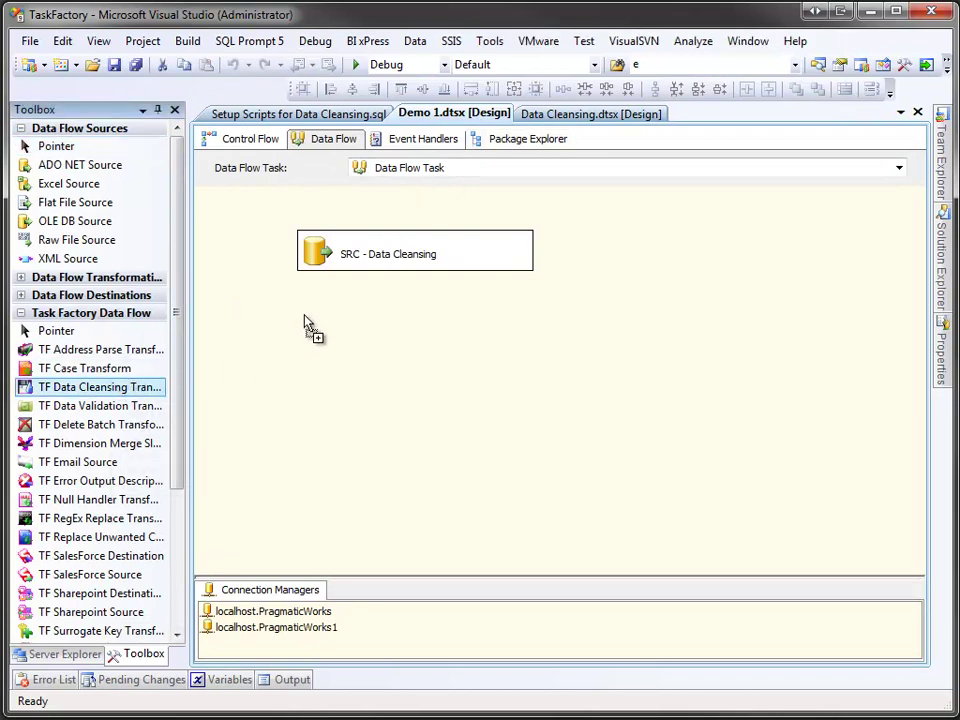
{"action": "left_click_drag", "start_coordinate": [305, 325], "coordinate": [305, 325]}
{"action": "left_click", "coordinate": [378, 262]}
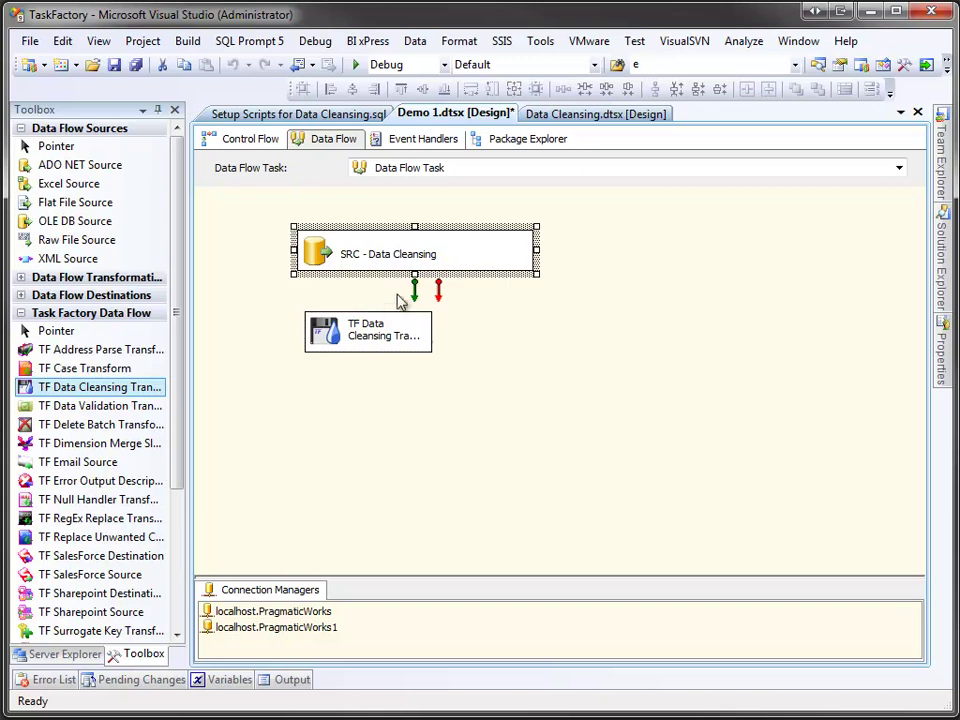
{"action": "left_click_drag", "start_coordinate": [415, 292], "coordinate": [381, 340]}
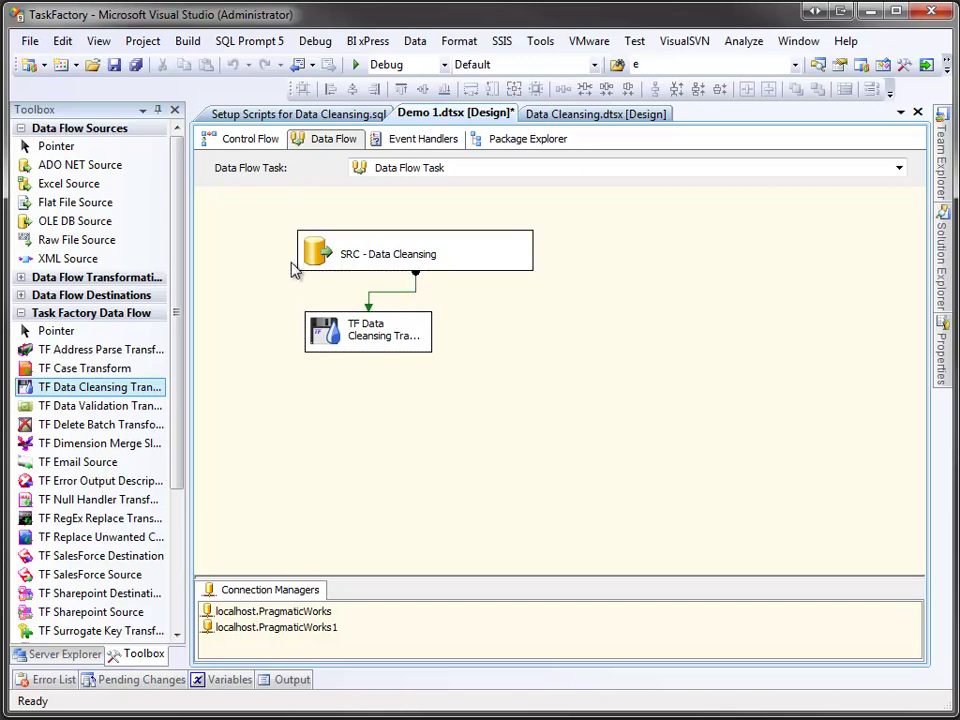
- Align the TF Data Cleansing Transform to the source's left edge and make both components the same width
{"action": "left_click_drag", "start_coordinate": [298, 356], "coordinate": [336, 208]}
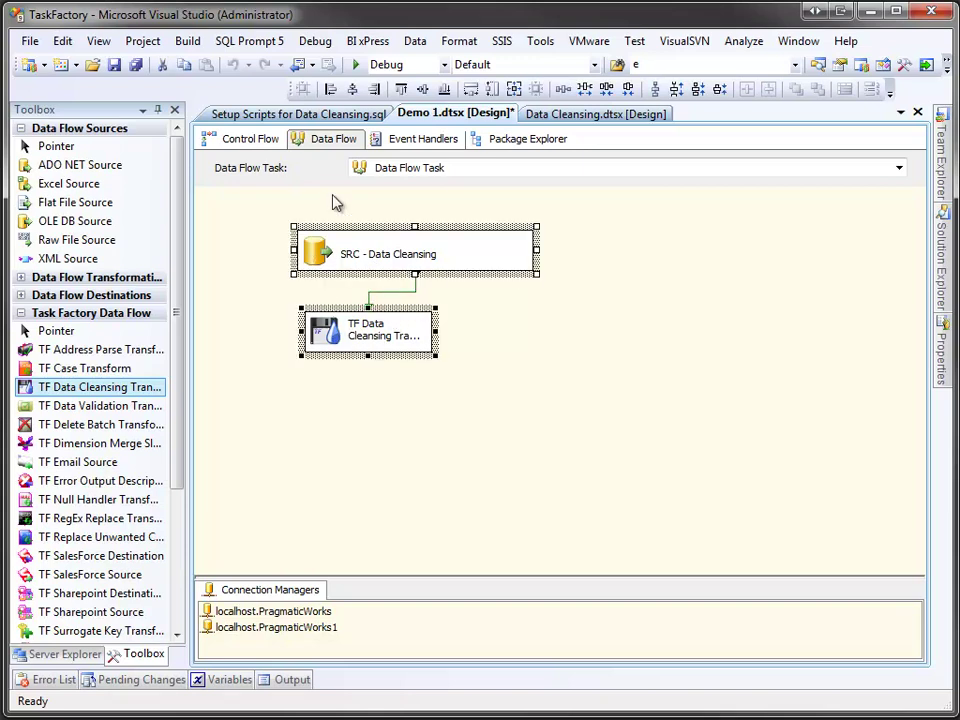
{"action": "left_click", "coordinate": [331, 89]}
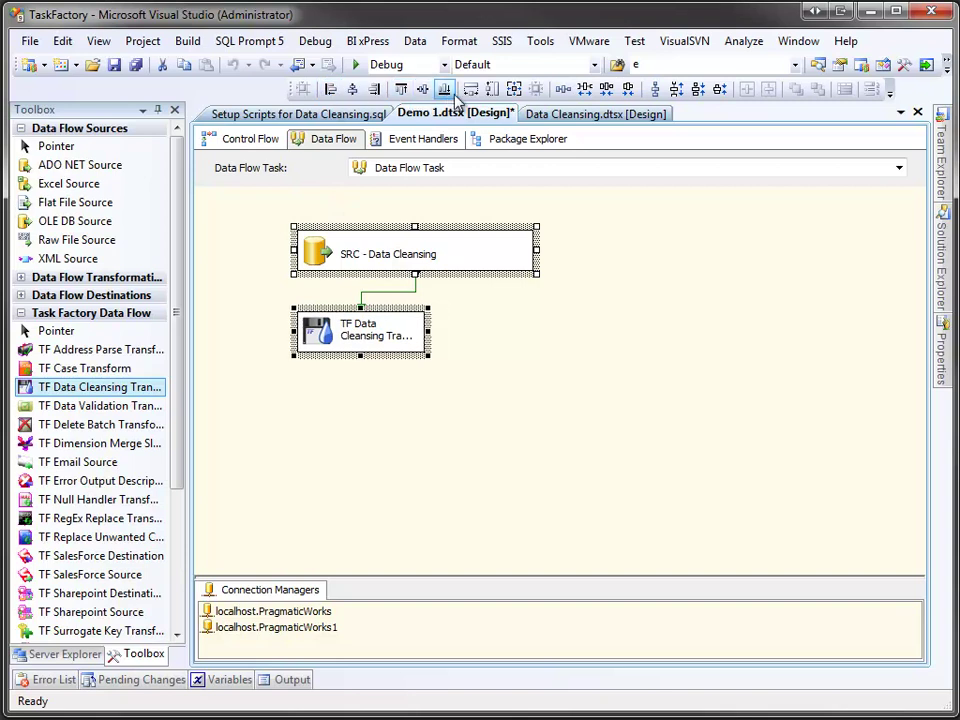
{"action": "left_click", "coordinate": [446, 90]}
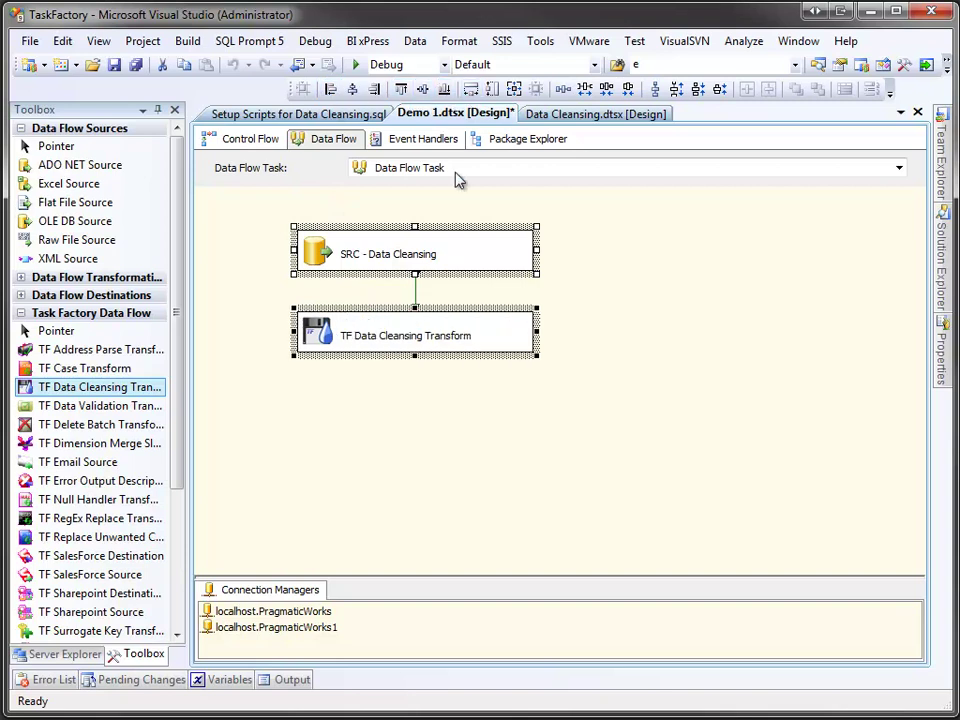
{"action": "left_click", "coordinate": [343, 297]}
- Open the cleansing transform's editor and choose the Convert string to proper case action for replacing the ProperCase column
{"action": "double_click", "coordinate": [321, 332]}
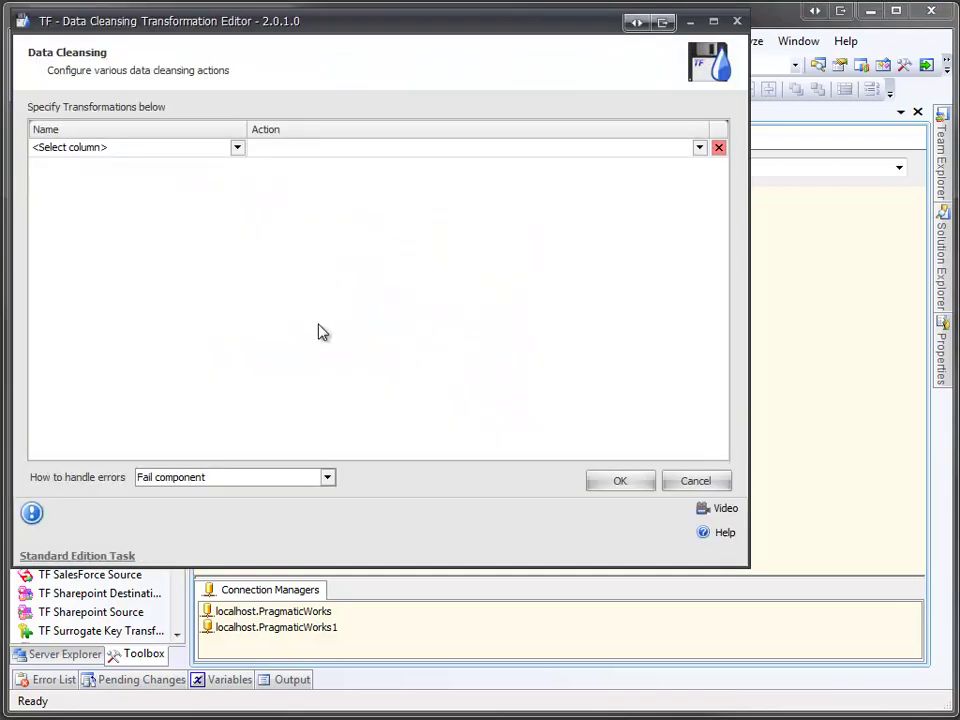
{"action": "left_click", "coordinate": [237, 148]}
{"action": "left_click", "coordinate": [220, 162]}
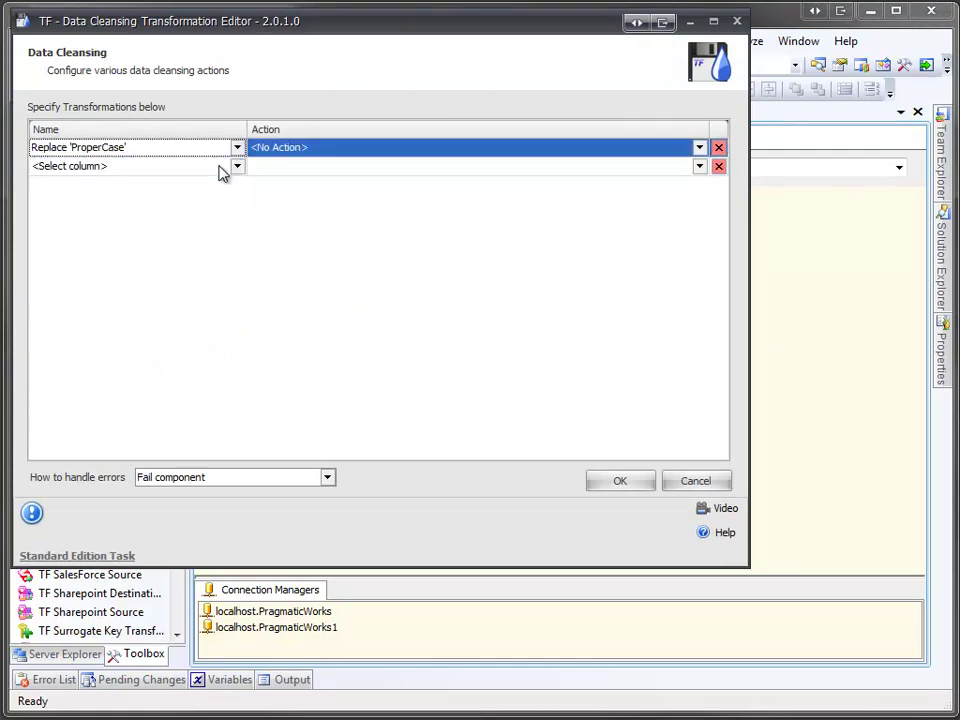
{"action": "left_click", "coordinate": [700, 151]}
{"action": "left_click", "coordinate": [699, 187]}
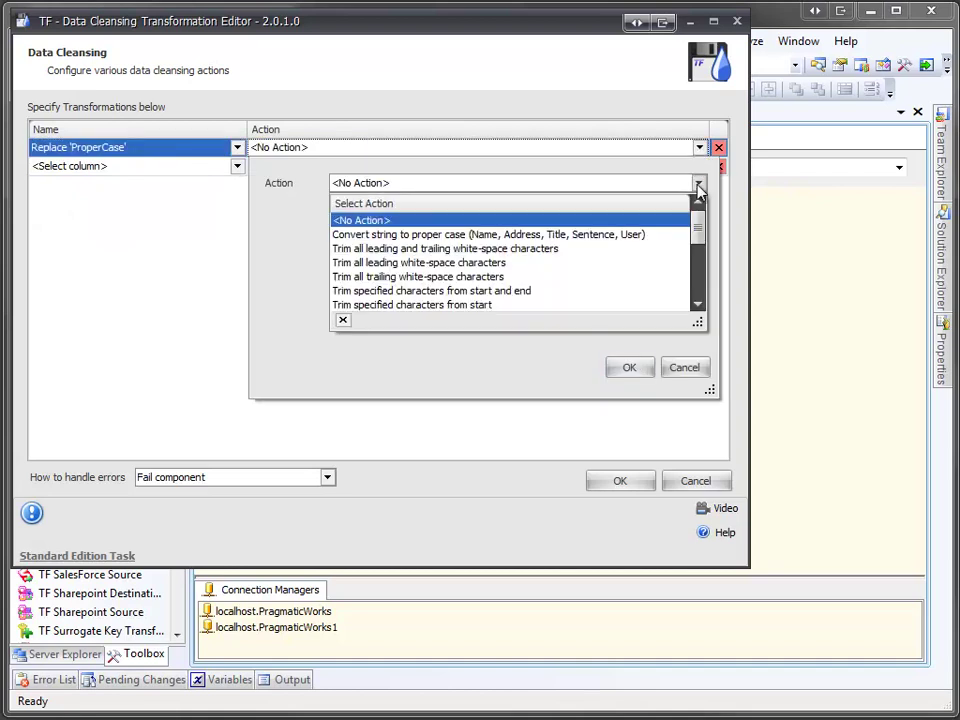
{"action": "left_click", "coordinate": [651, 235]}
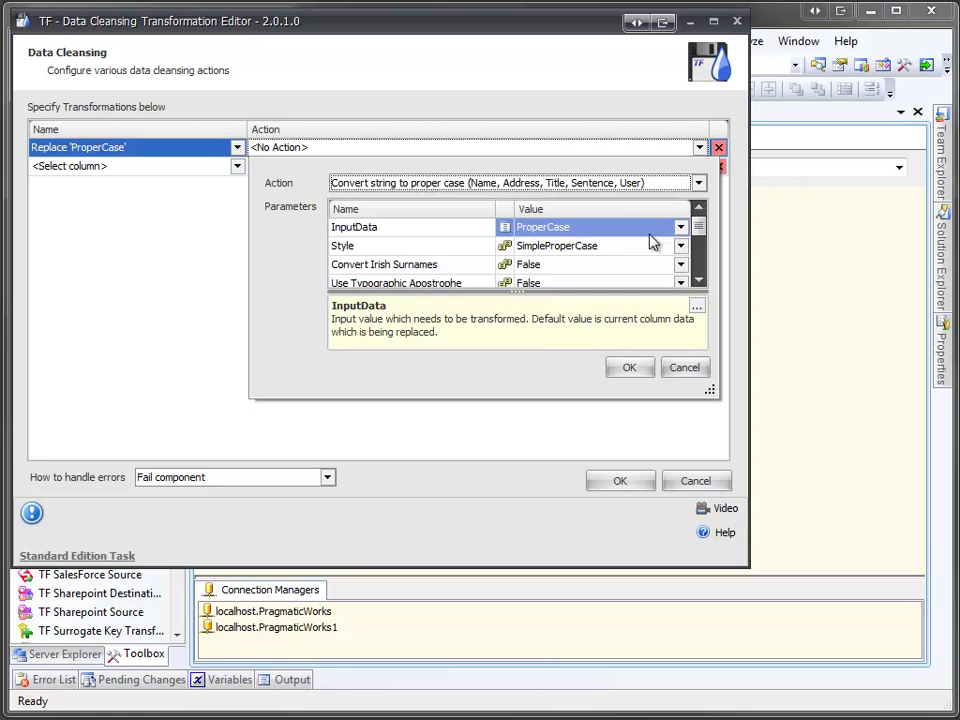
- Review the proper case action's InputData column choices and other parameters, and accept the action with its default parameters
{"action": "left_click", "coordinate": [685, 230]}
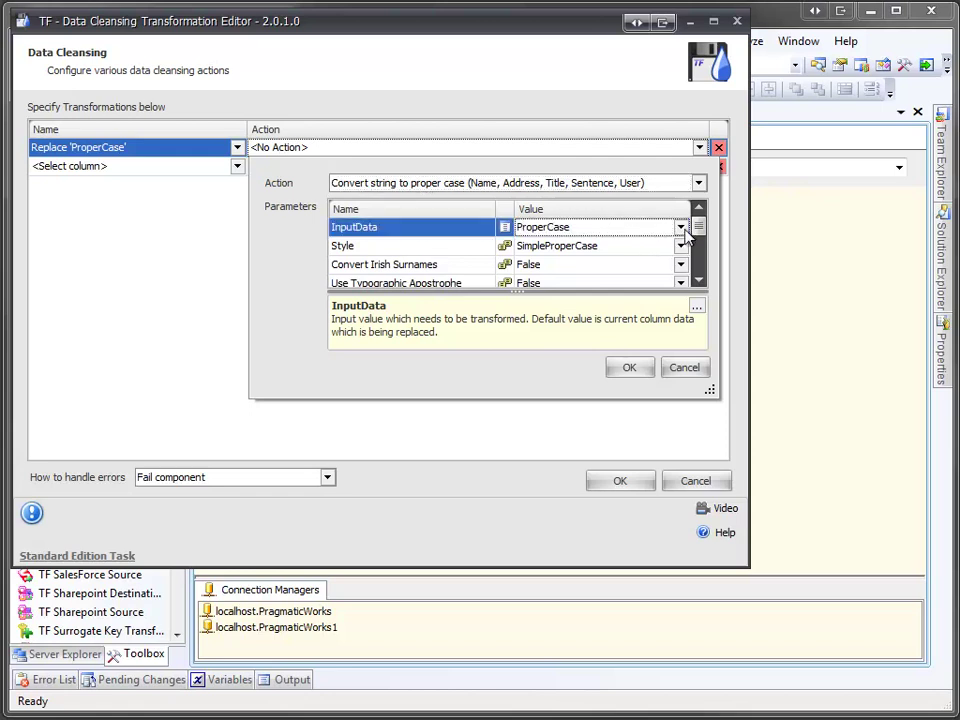
{"action": "left_click", "coordinate": [681, 228]}
{"action": "left_click", "coordinate": [694, 276]}
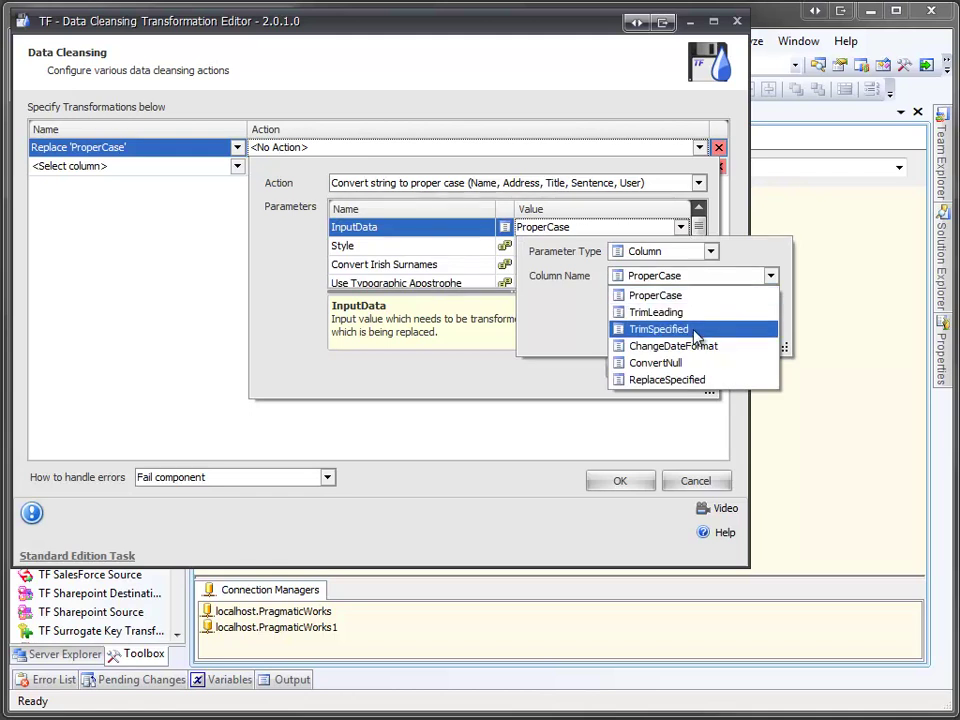
{"action": "left_click", "coordinate": [784, 305]}
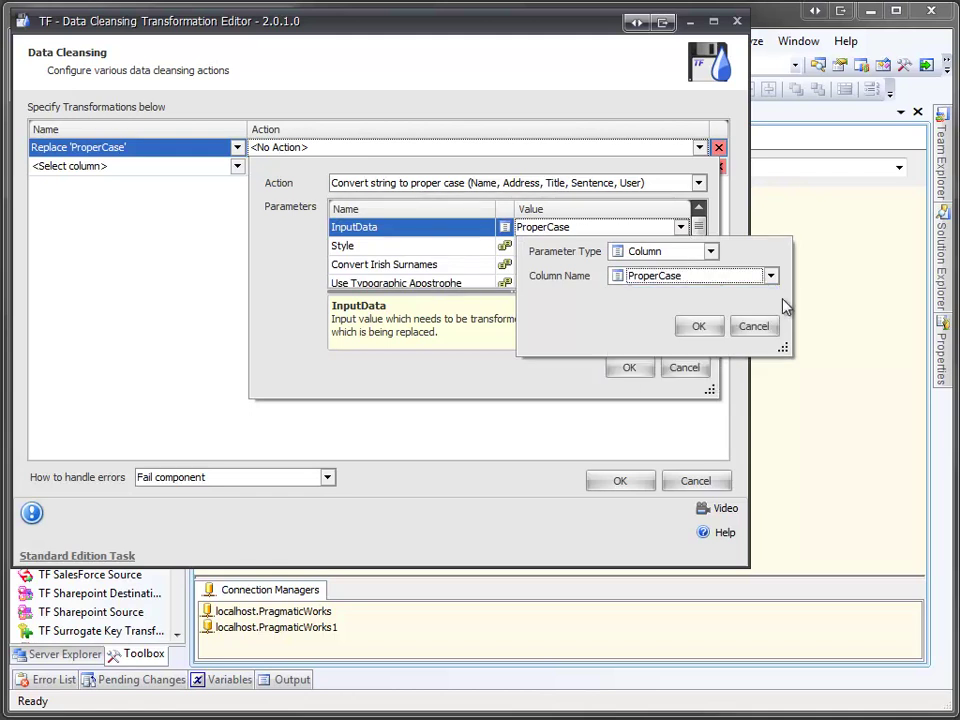
{"action": "left_click", "coordinate": [757, 329]}
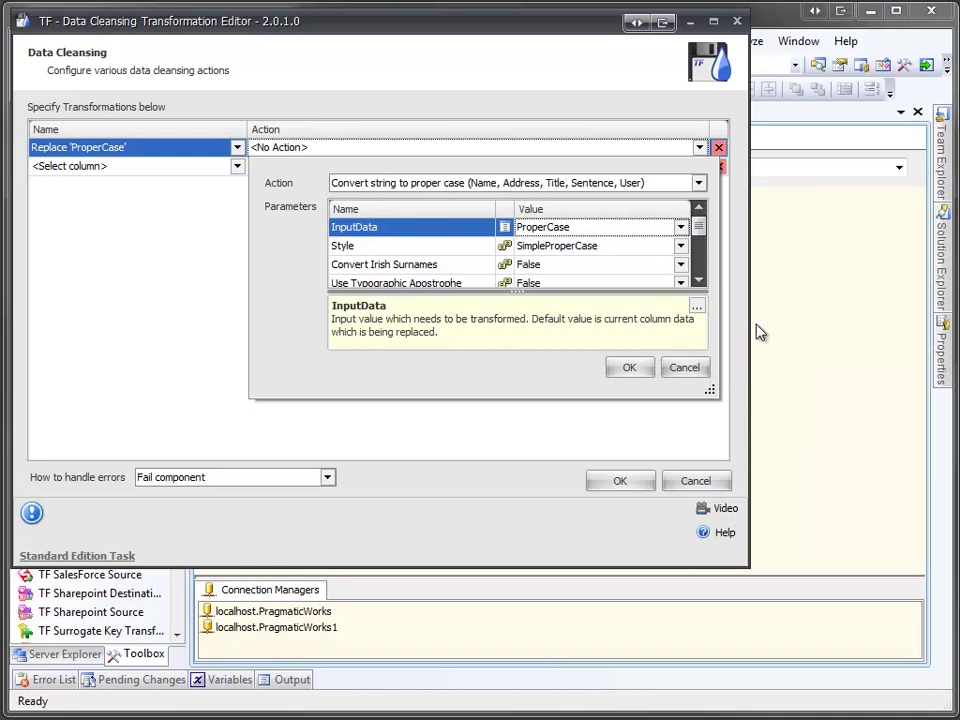
{"action": "left_click", "coordinate": [700, 283]}
{"action": "left_click", "coordinate": [700, 283]}
{"action": "left_click", "coordinate": [700, 283]}
{"action": "left_click", "coordinate": [700, 283]}
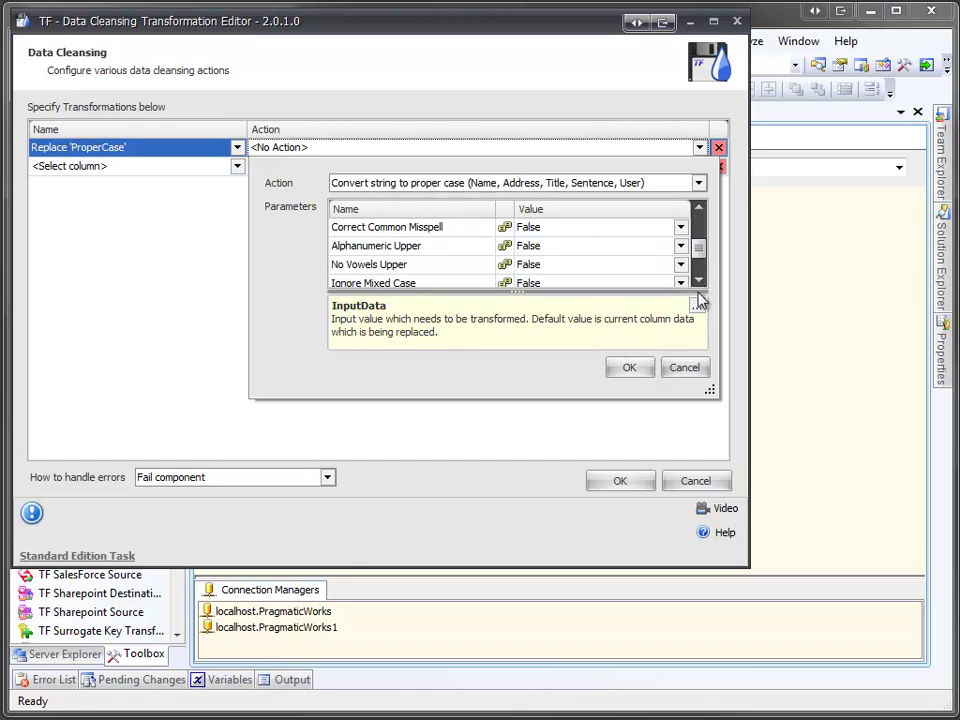
{"action": "left_click", "coordinate": [630, 370]}
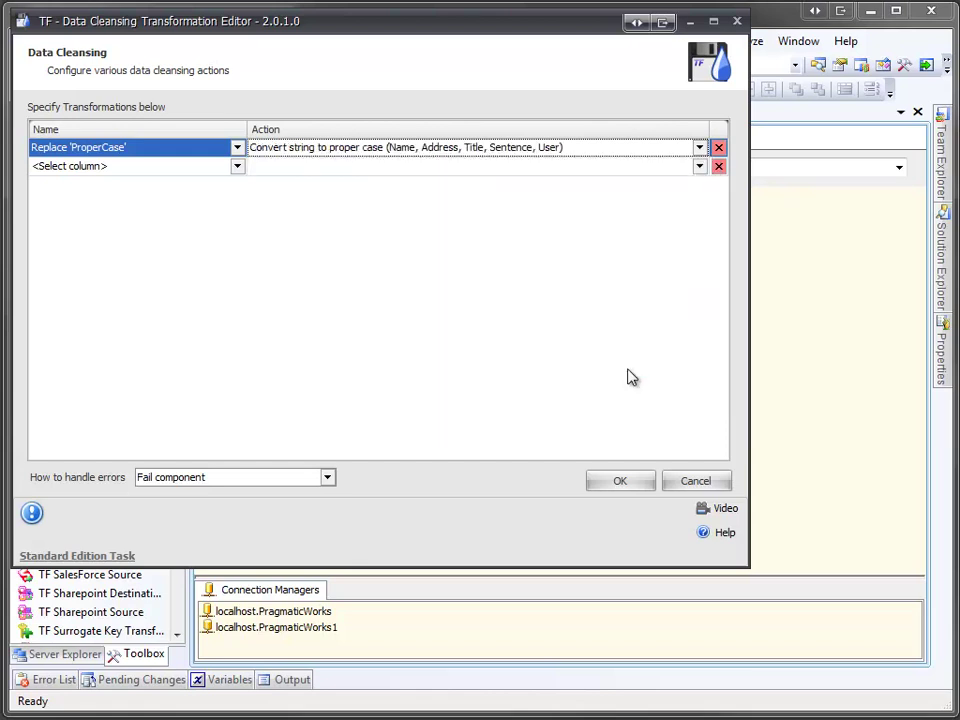
- Add a transformation that replaces the TrimLeading column using the Trim all leading white-space characters action
{"action": "left_click", "coordinate": [238, 167]}
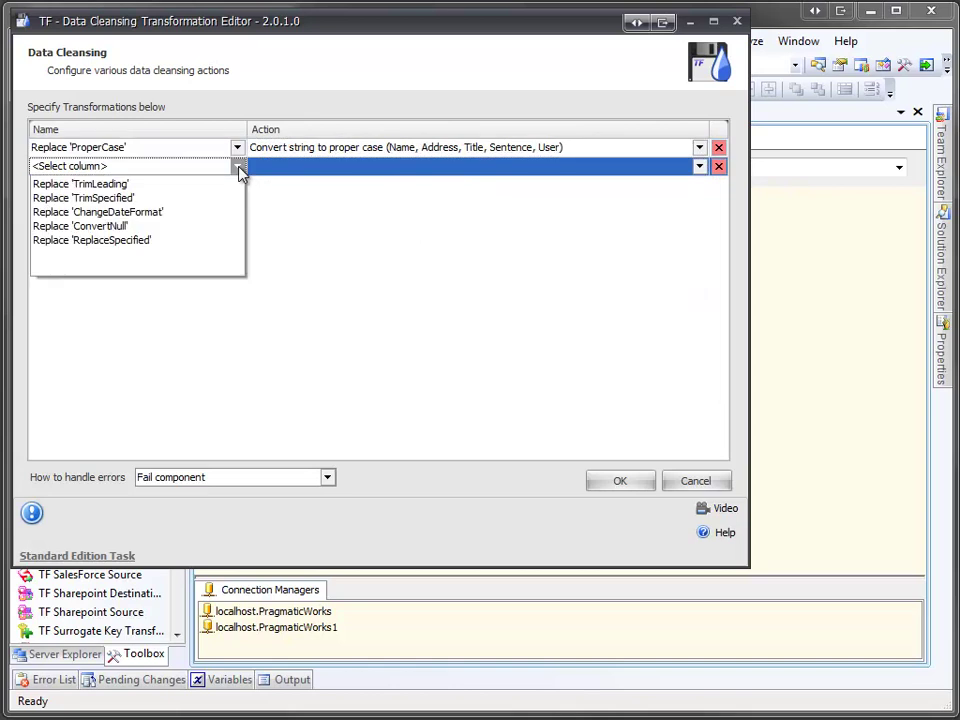
{"action": "left_click", "coordinate": [221, 188]}
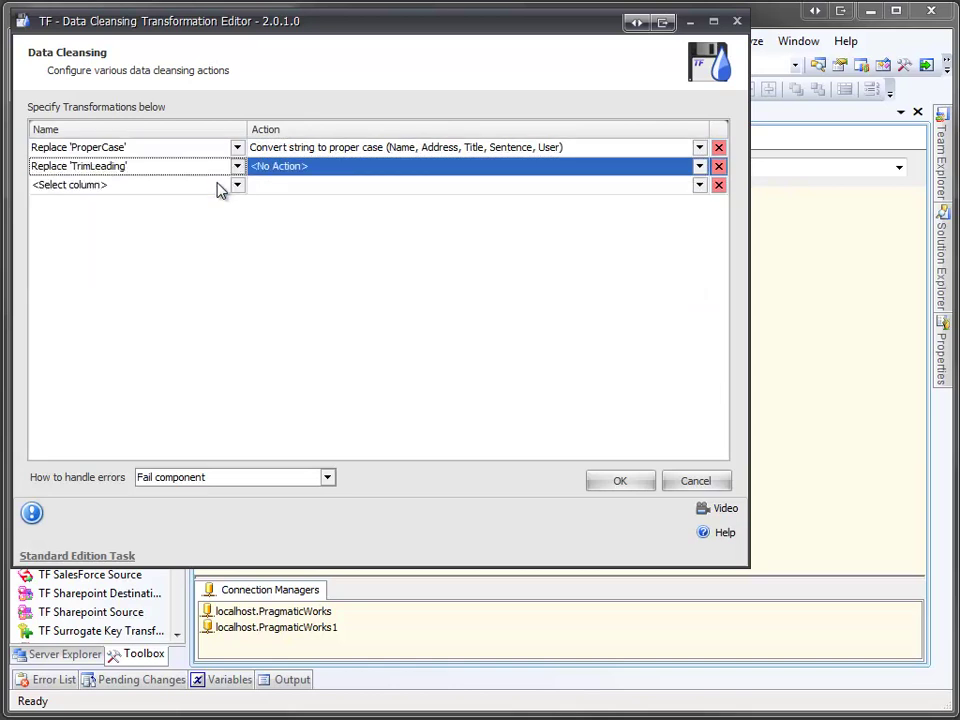
{"action": "left_click", "coordinate": [698, 167]}
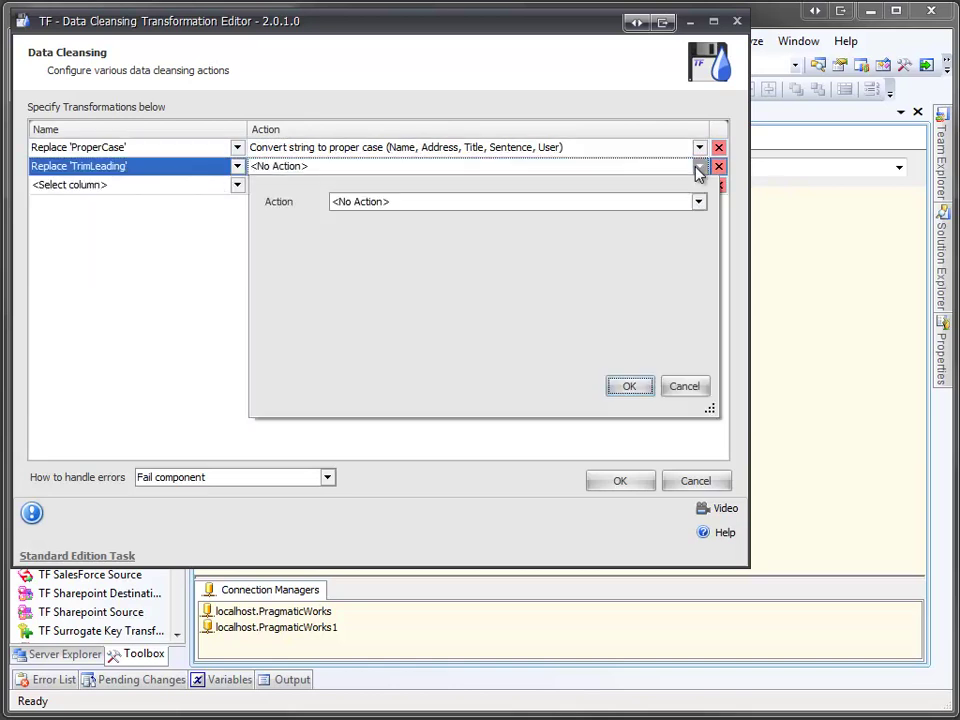
{"action": "left_click", "coordinate": [700, 202]}
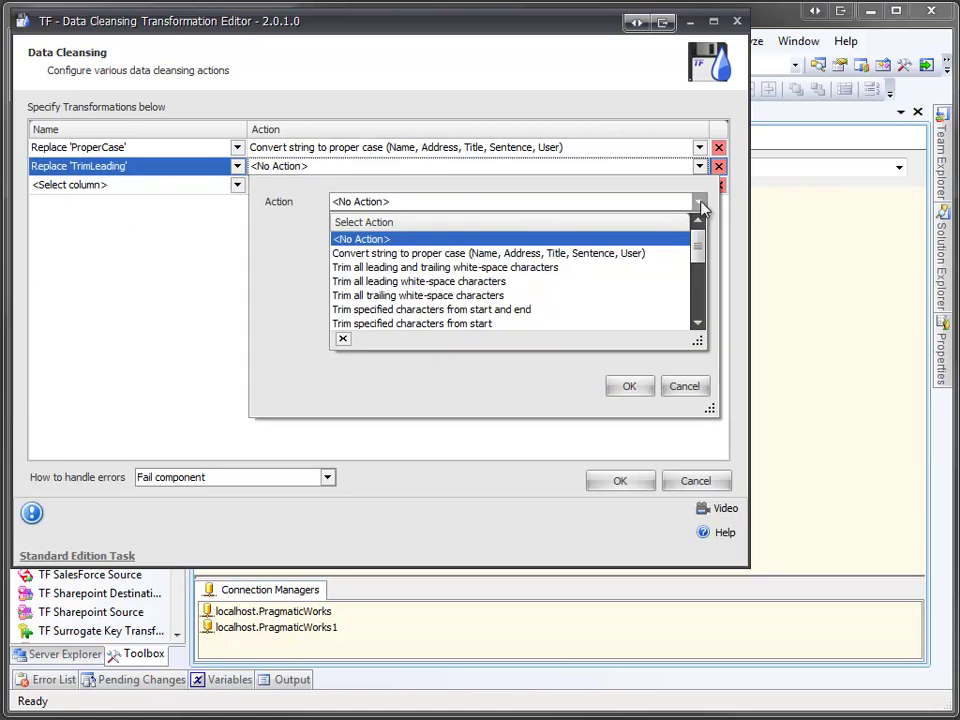
{"action": "left_click", "coordinate": [641, 281]}
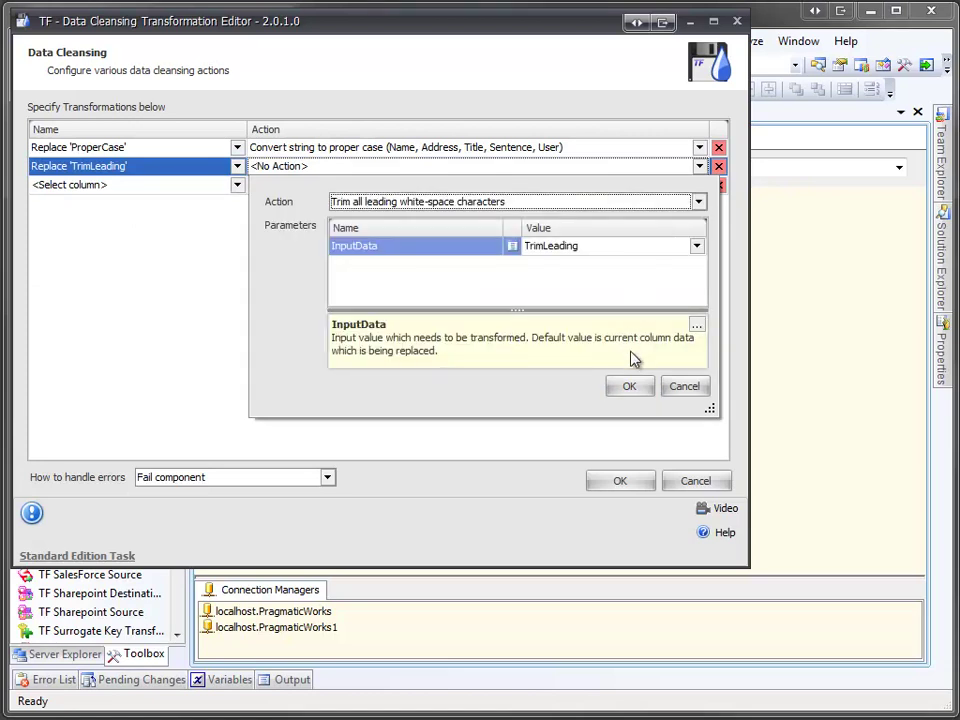
{"action": "left_click", "coordinate": [629, 386]}
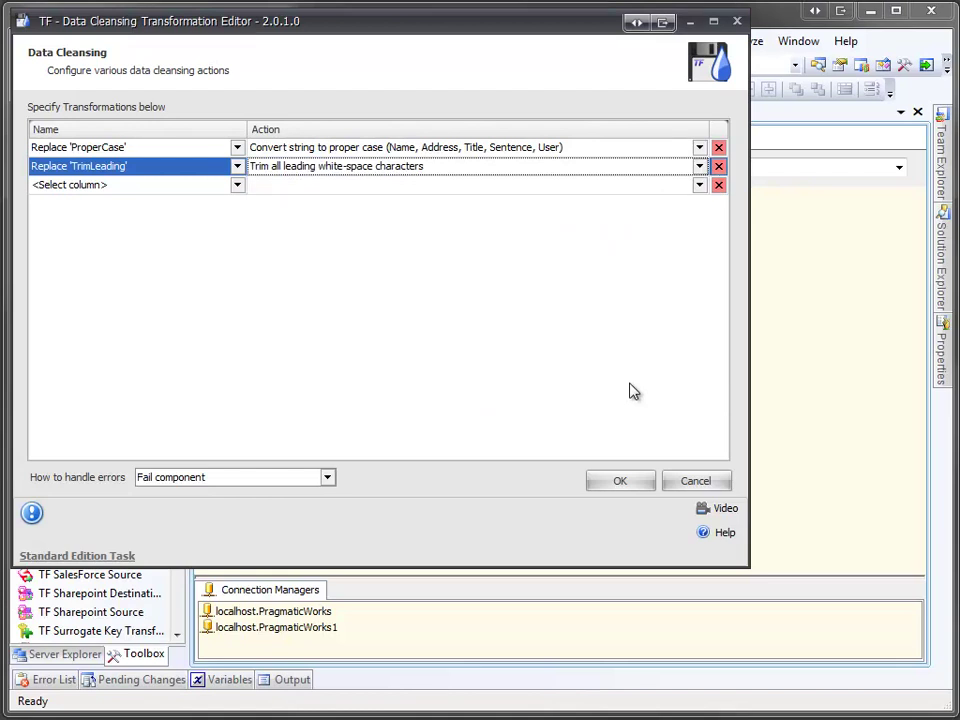
- Add a transformation that replaces the TrimSpecified column and choose the Trim specified characters from start action
{"action": "left_click", "coordinate": [238, 186]}
{"action": "left_click", "coordinate": [225, 203]}
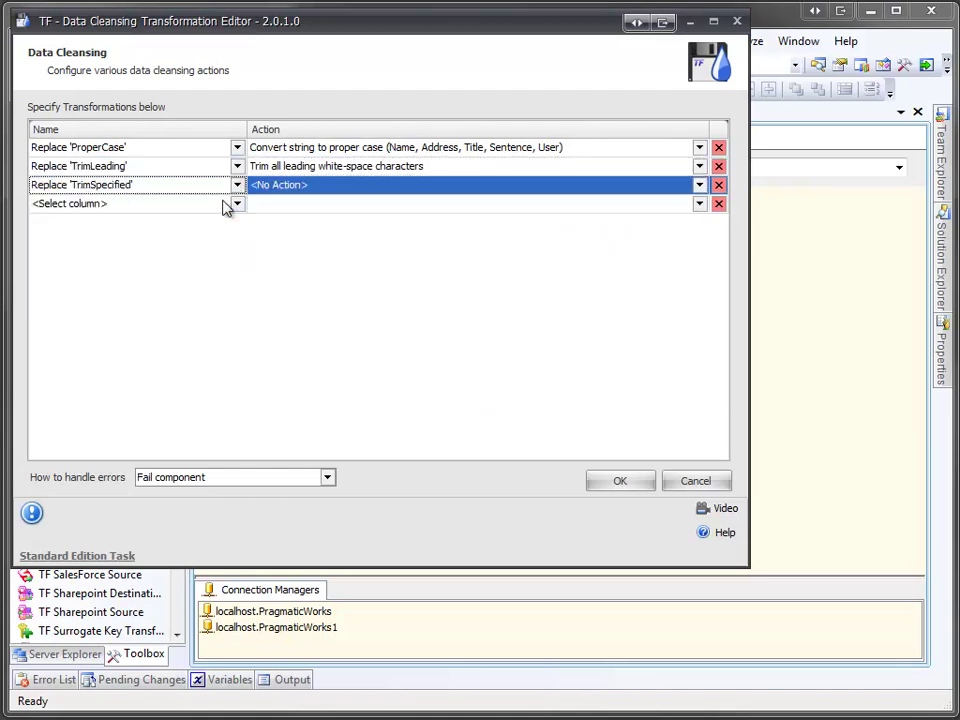
{"action": "left_click", "coordinate": [699, 186]}
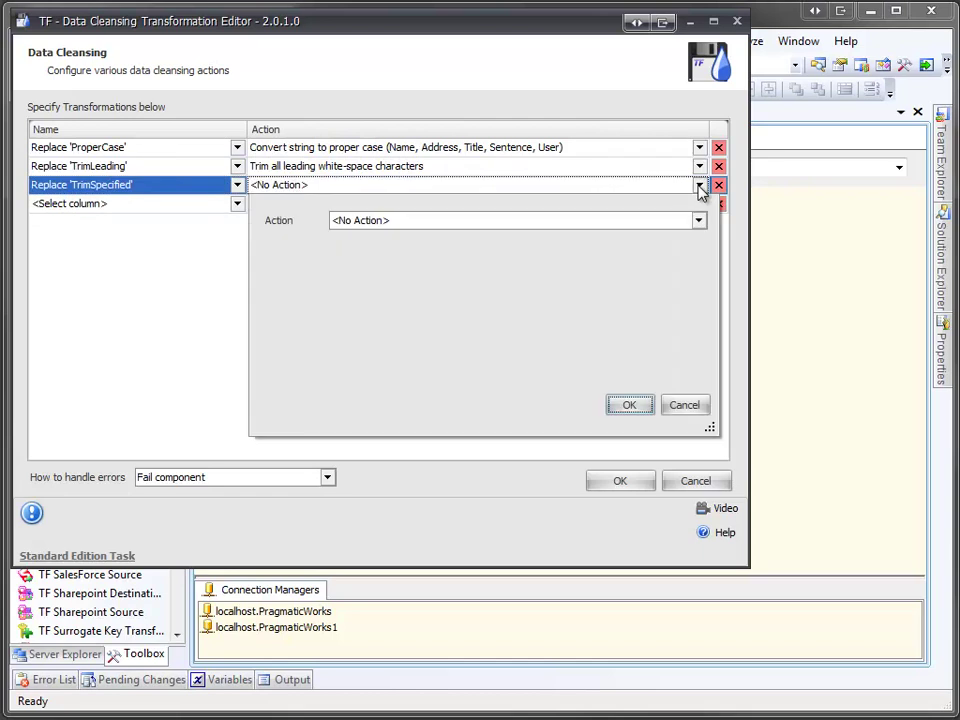
{"action": "left_click", "coordinate": [698, 220]}
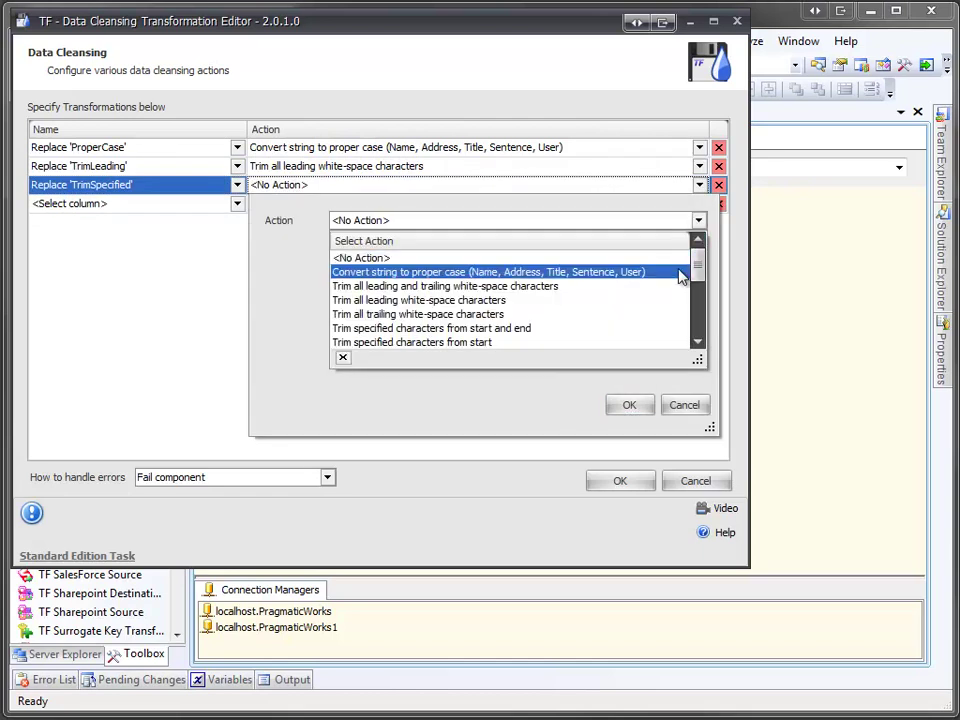
{"action": "left_click", "coordinate": [651, 342]}
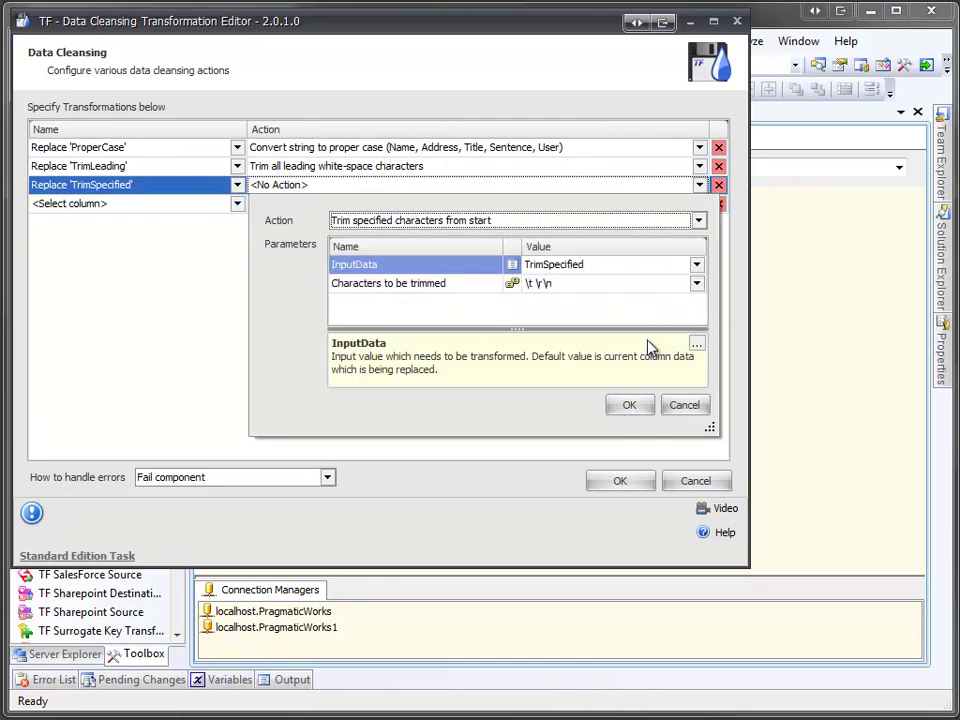
- Set the characters to be trimmed to the direct input value domain\ and confirm the TrimSpecified action
{"action": "left_click", "coordinate": [625, 287]}
{"action": "left_click", "coordinate": [696, 284]}
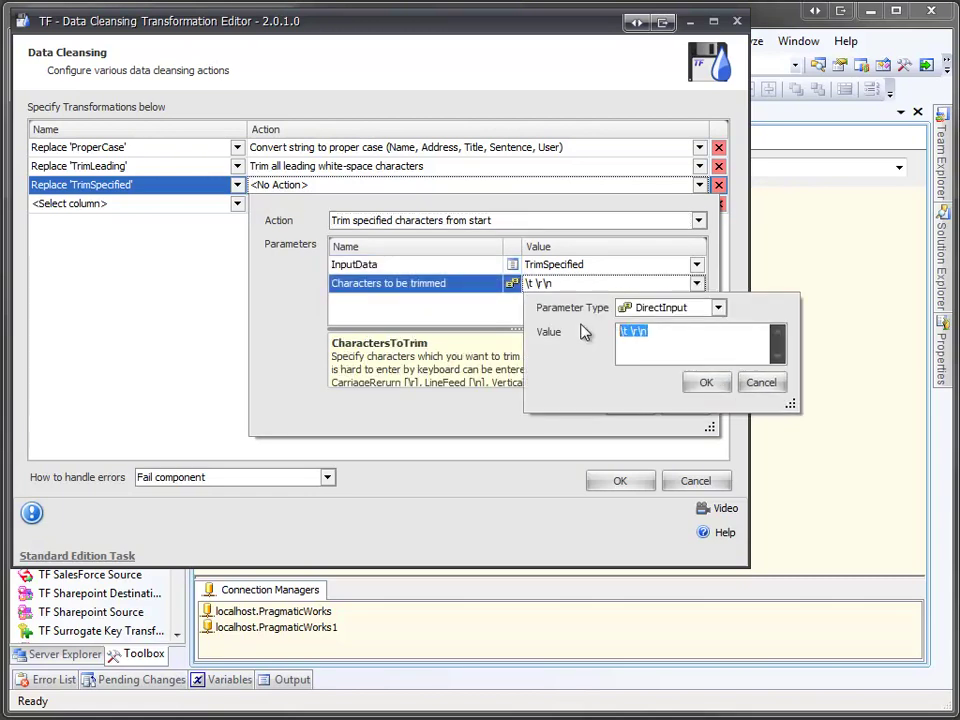
{"action": "type", "text": "domain\\"}
{"action": "left_click", "coordinate": [705, 384]}
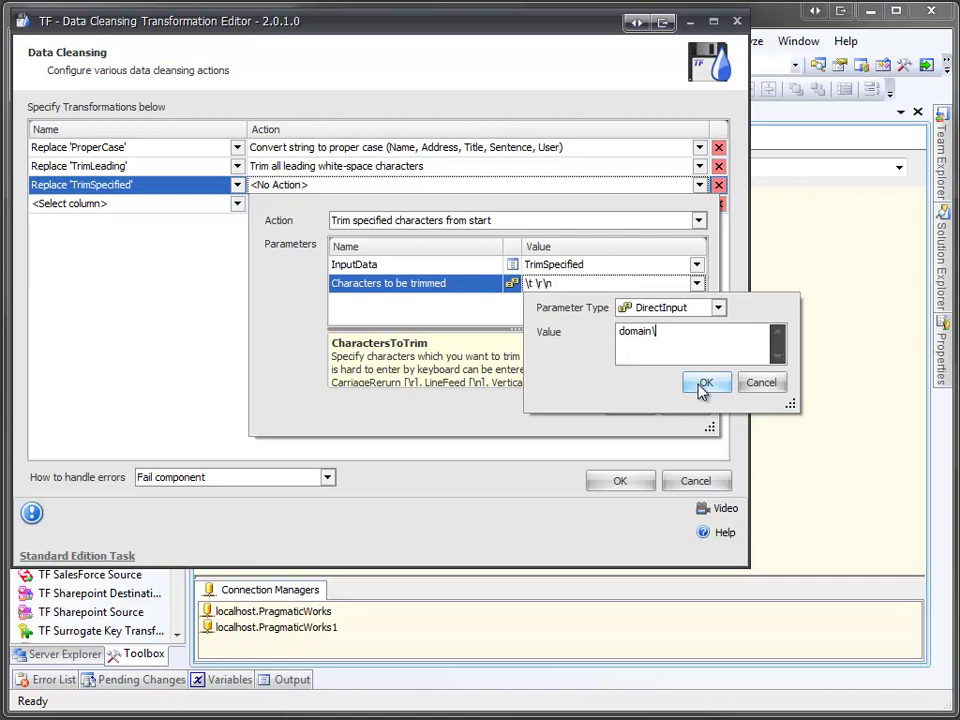
{"action": "left_click", "coordinate": [630, 407]}
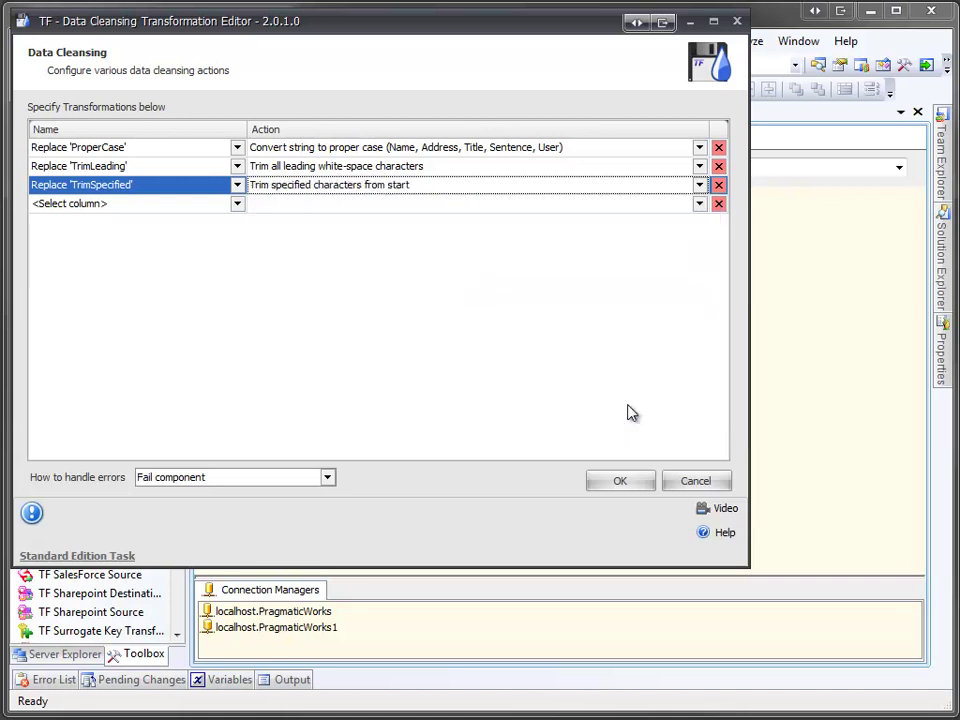
- Add a transformation that replaces the ChangeDateFormat column and choose the Change date format action
{"action": "left_click", "coordinate": [237, 204]}
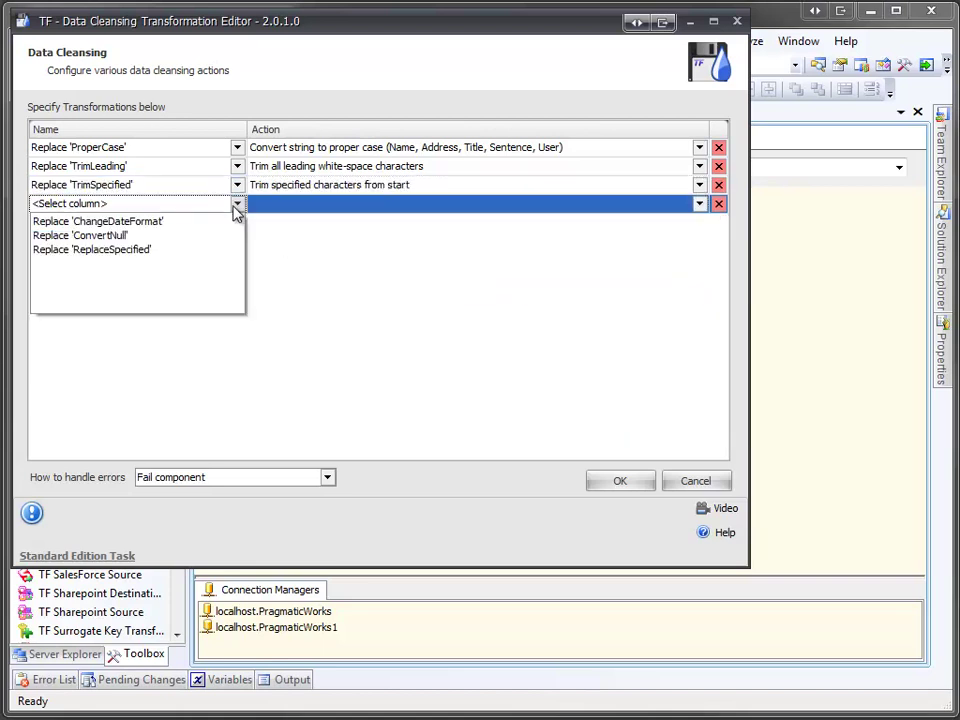
{"action": "left_click", "coordinate": [214, 225]}
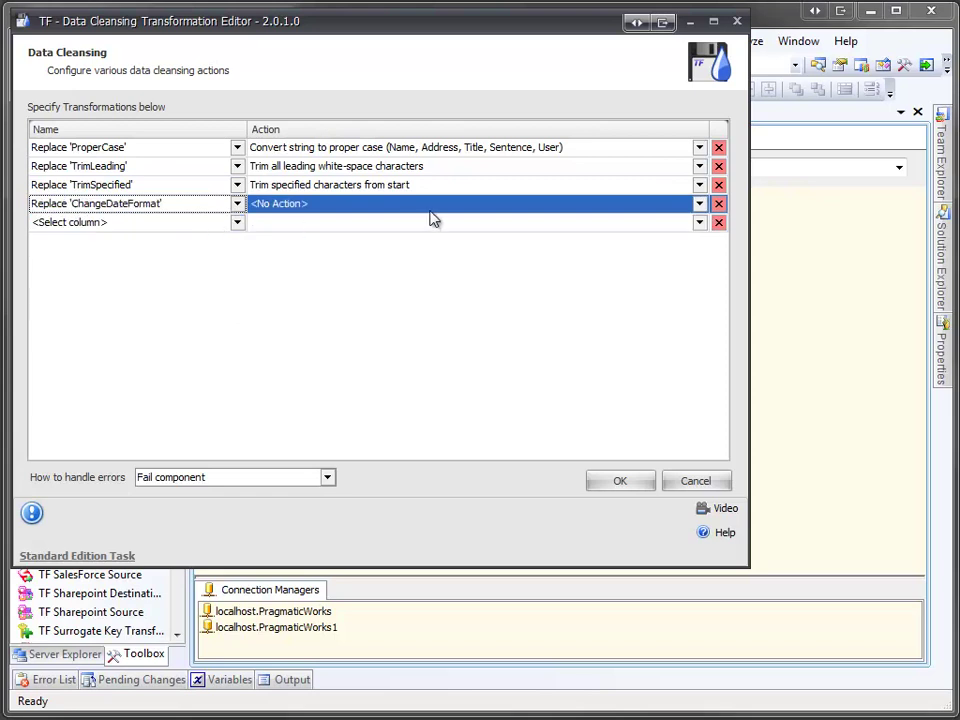
{"action": "left_click", "coordinate": [699, 205]}
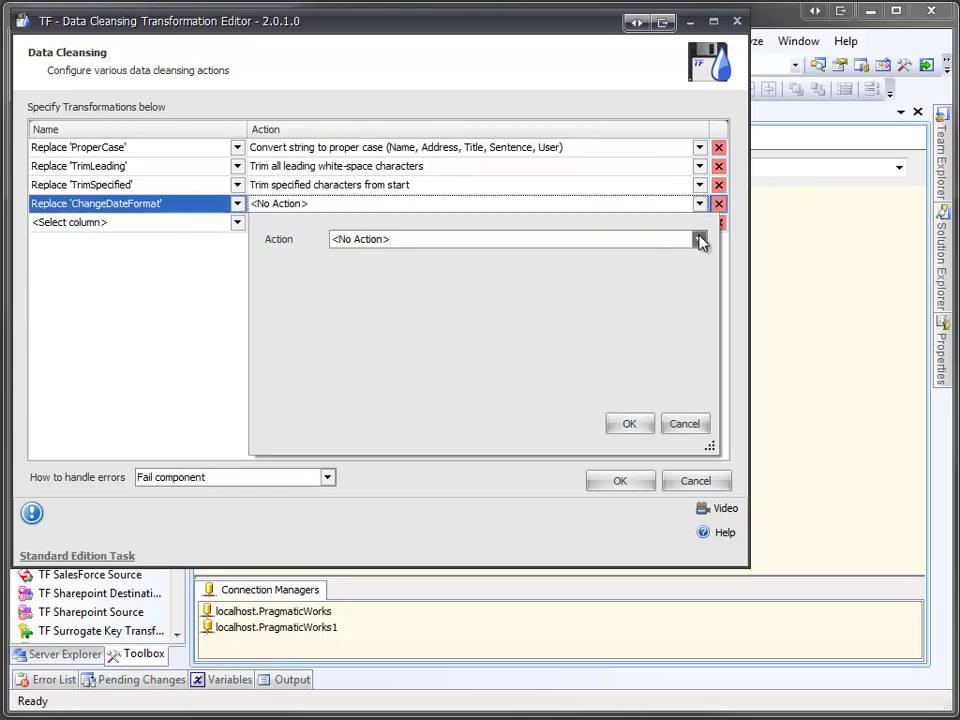
{"action": "left_click", "coordinate": [701, 240]}
{"action": "left_click_drag", "start_coordinate": [699, 290], "coordinate": [700, 333]}
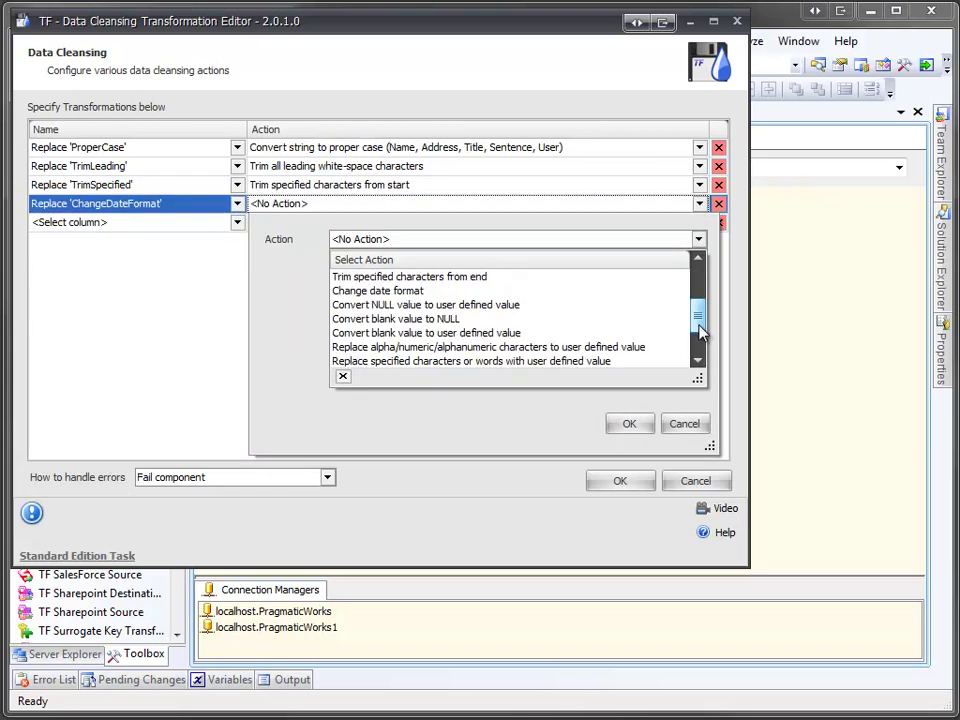
{"action": "left_click", "coordinate": [630, 292]}
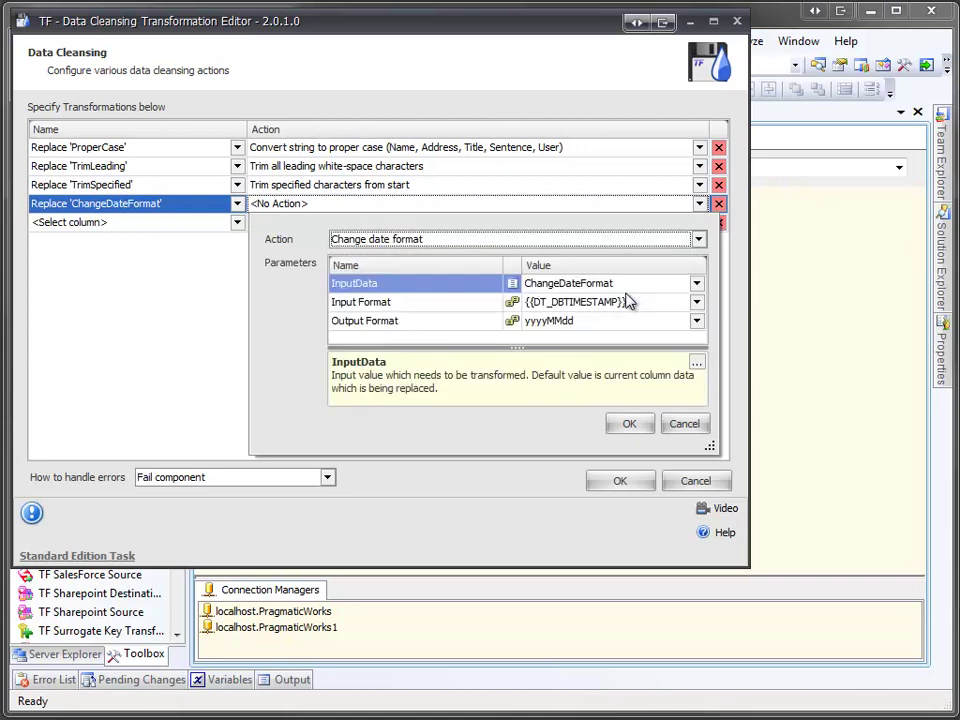
- Set the date action's input format to yyyyMMdd and its output format to MMddyyyy, and accept the action
{"action": "left_click", "coordinate": [694, 304]}
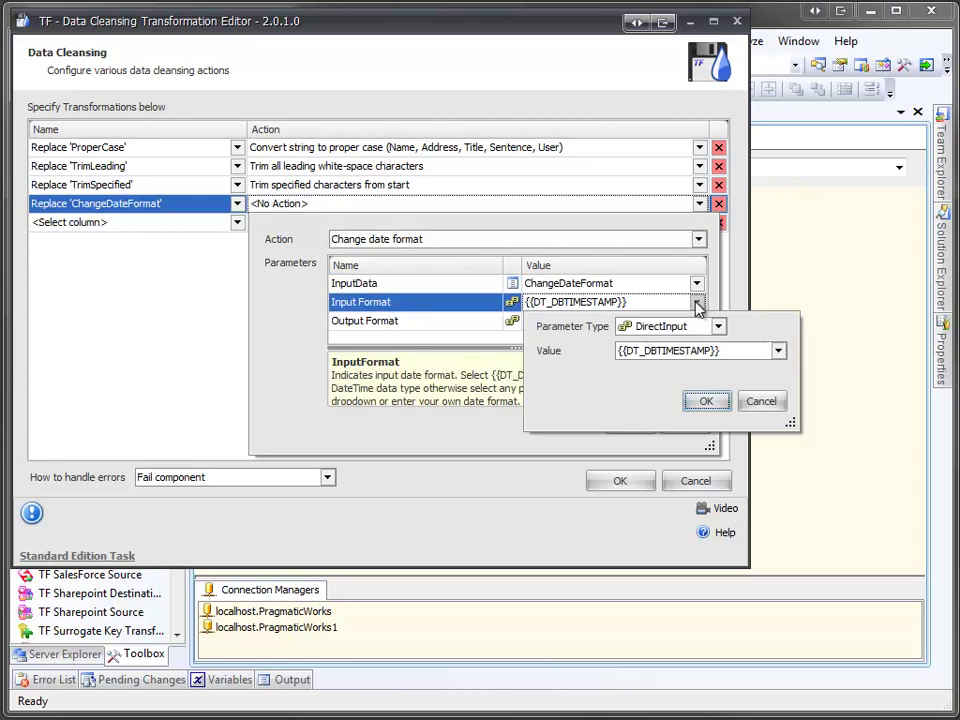
{"action": "left_click", "coordinate": [780, 352]}
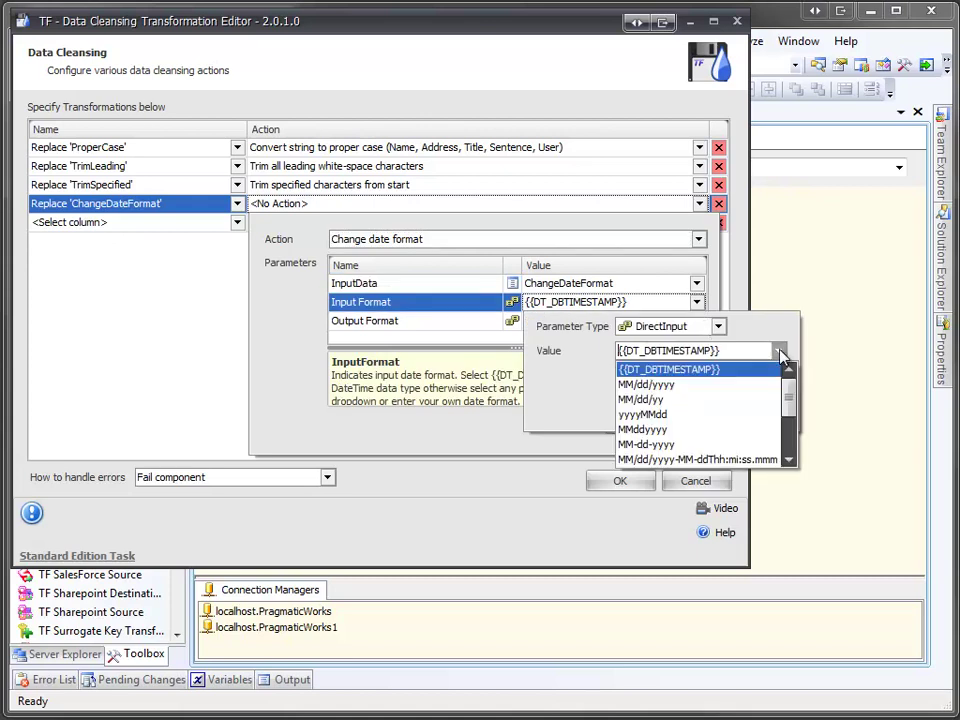
{"action": "left_click", "coordinate": [762, 416]}
{"action": "left_click", "coordinate": [704, 401]}
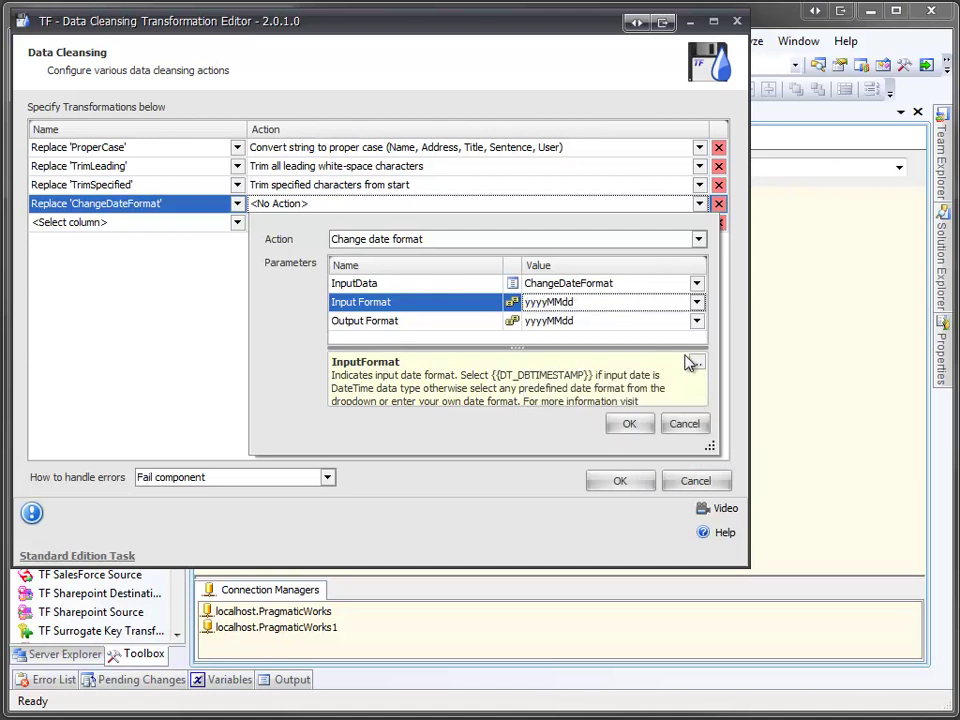
{"action": "left_click", "coordinate": [697, 321]}
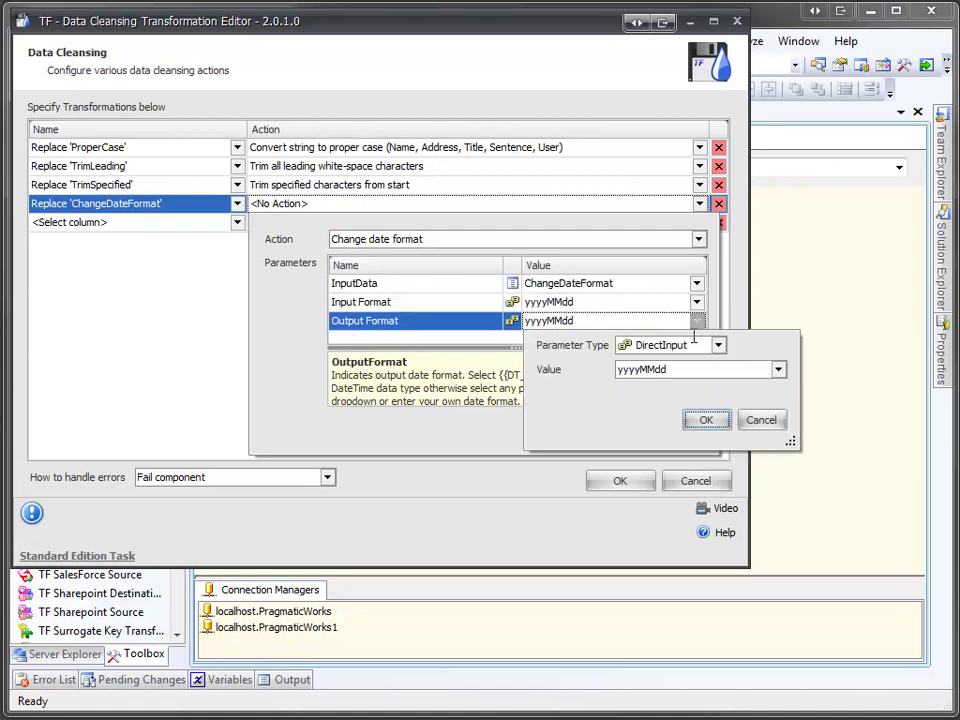
{"action": "left_click", "coordinate": [779, 370]}
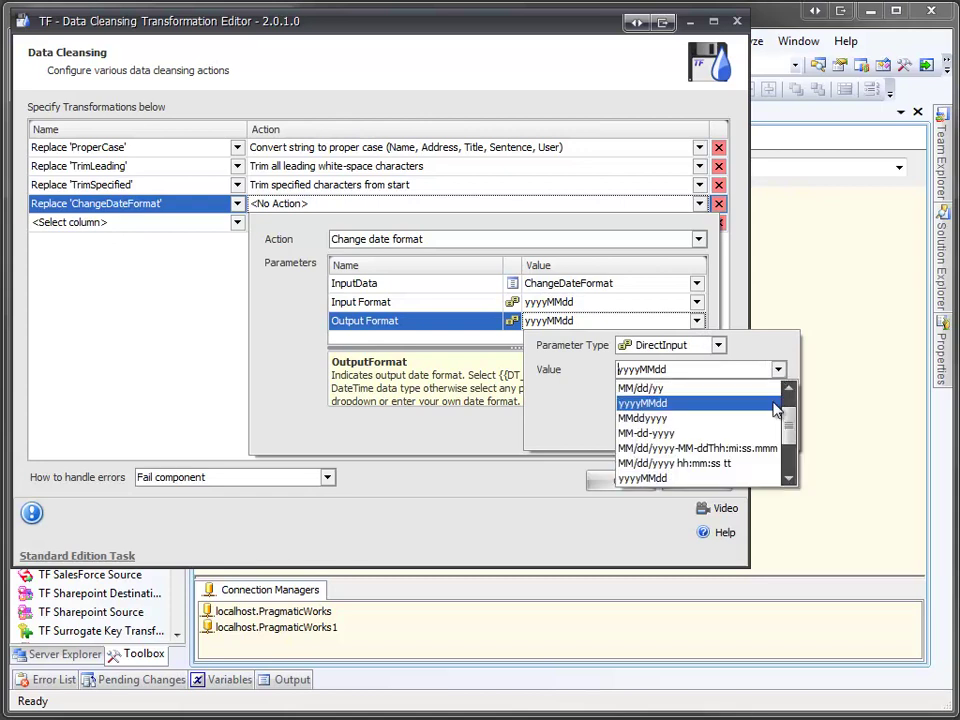
{"action": "left_click", "coordinate": [765, 418]}
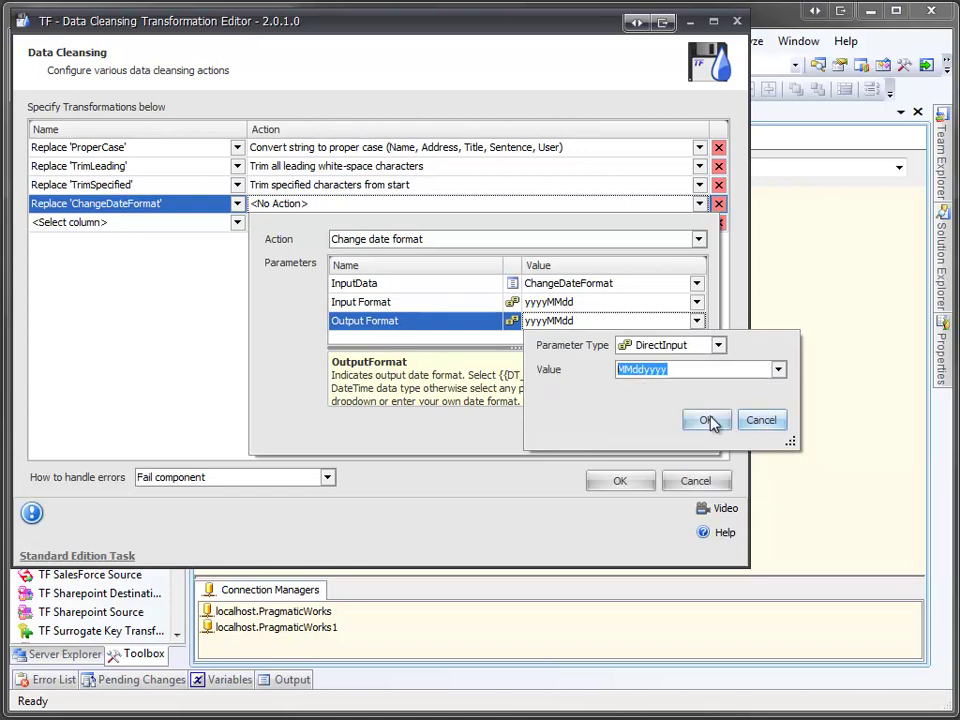
{"action": "left_click", "coordinate": [705, 422]}
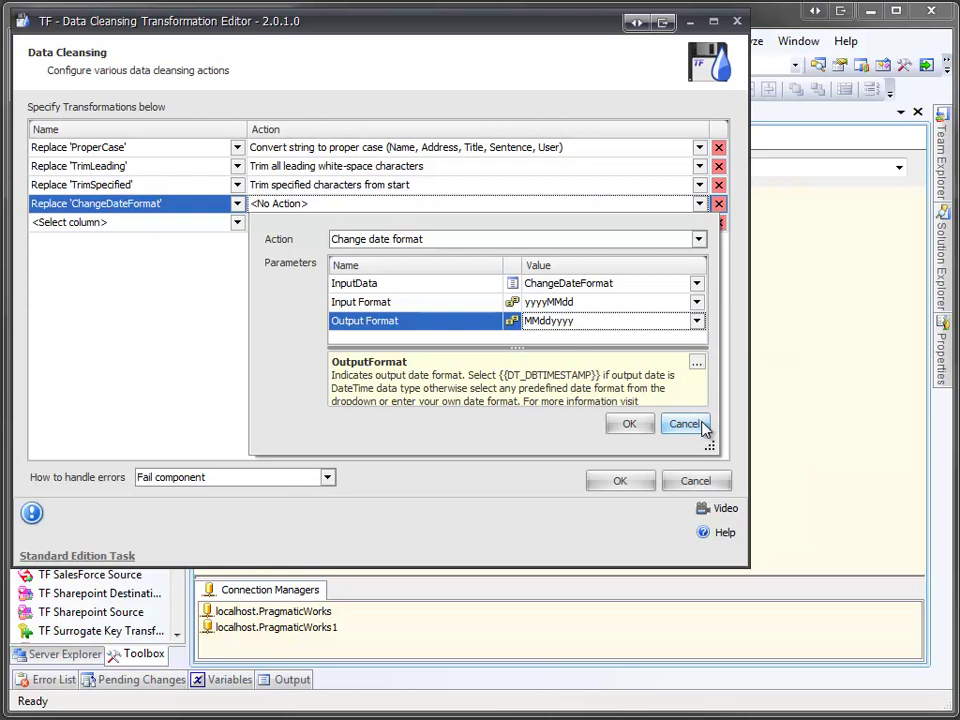
{"action": "left_click", "coordinate": [640, 425]}
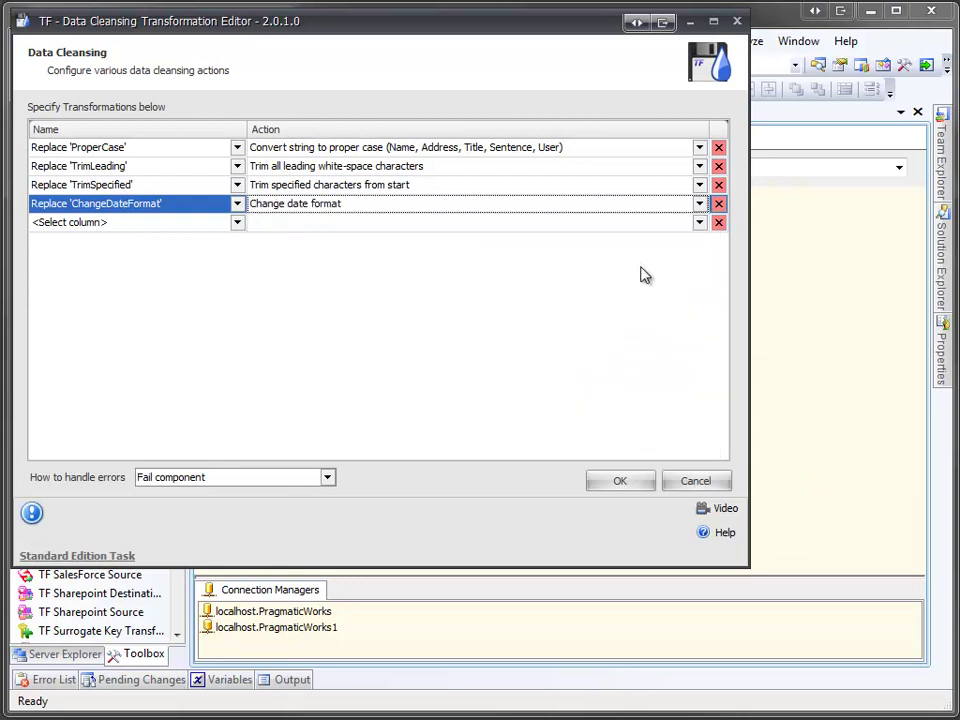
- Add a transformation that replaces the ConvertNull column and choose the Convert NULL value to user defined value action
{"action": "left_click", "coordinate": [236, 223]}
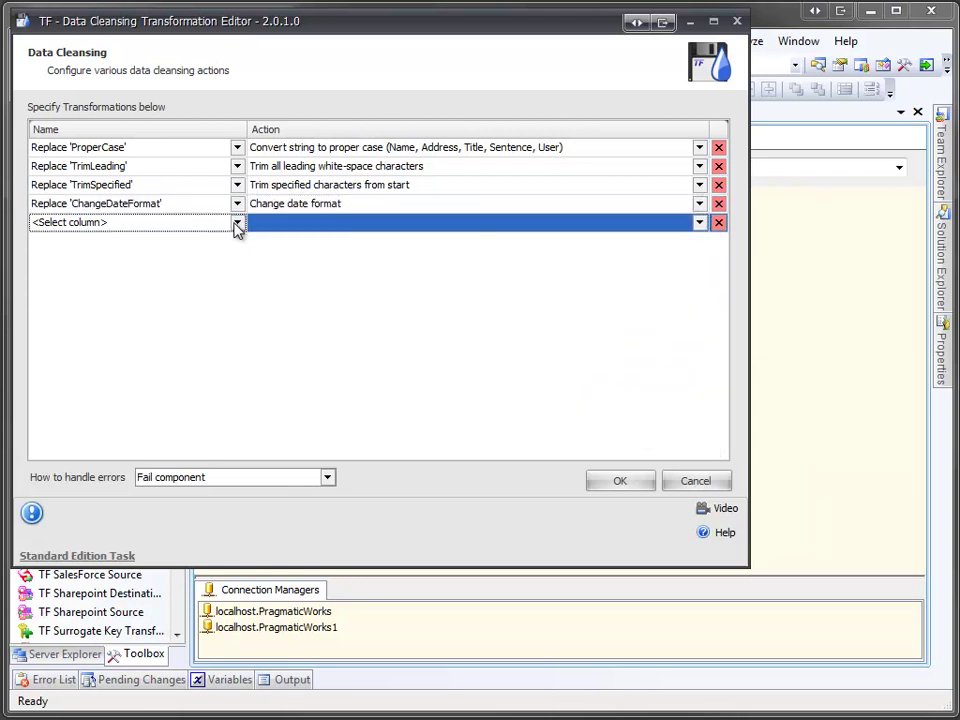
{"action": "left_click", "coordinate": [236, 223]}
{"action": "left_click", "coordinate": [219, 246]}
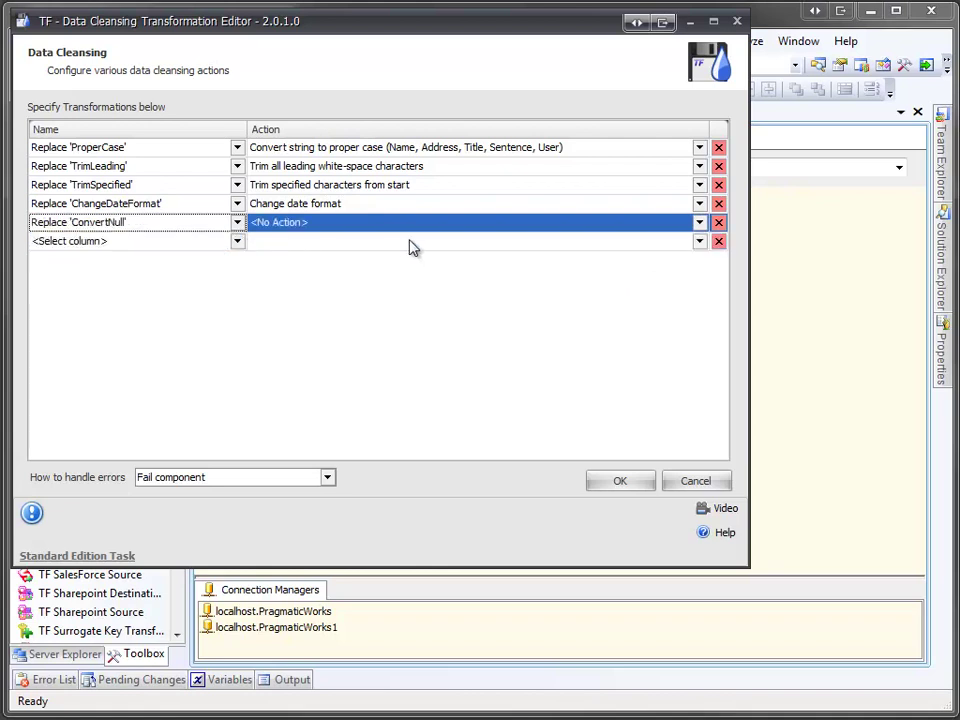
{"action": "left_click", "coordinate": [700, 222]}
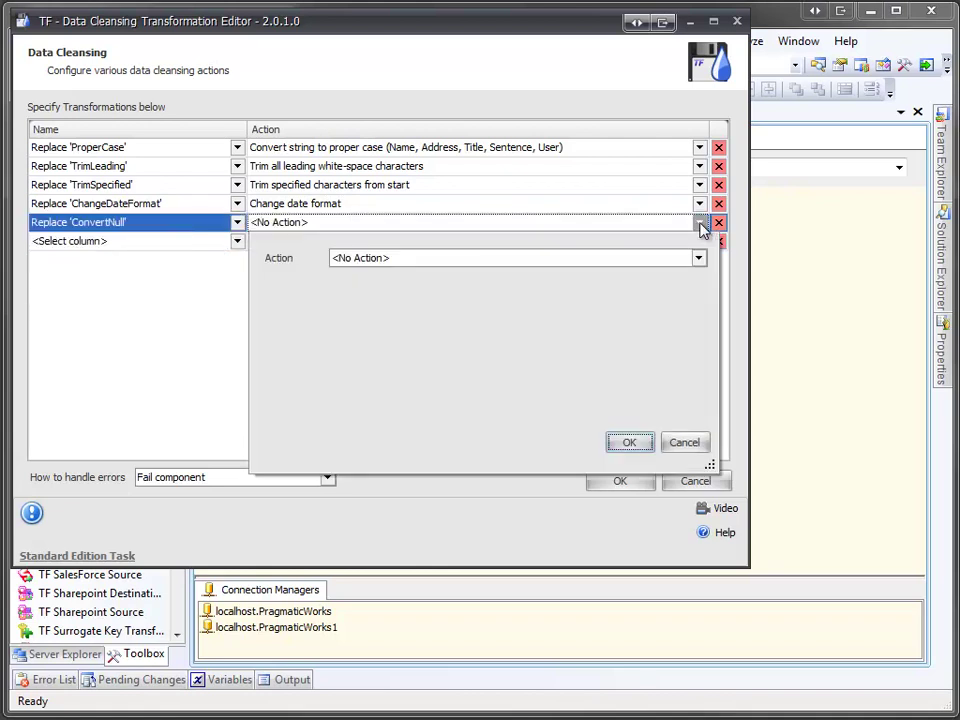
{"action": "left_click", "coordinate": [699, 258]}
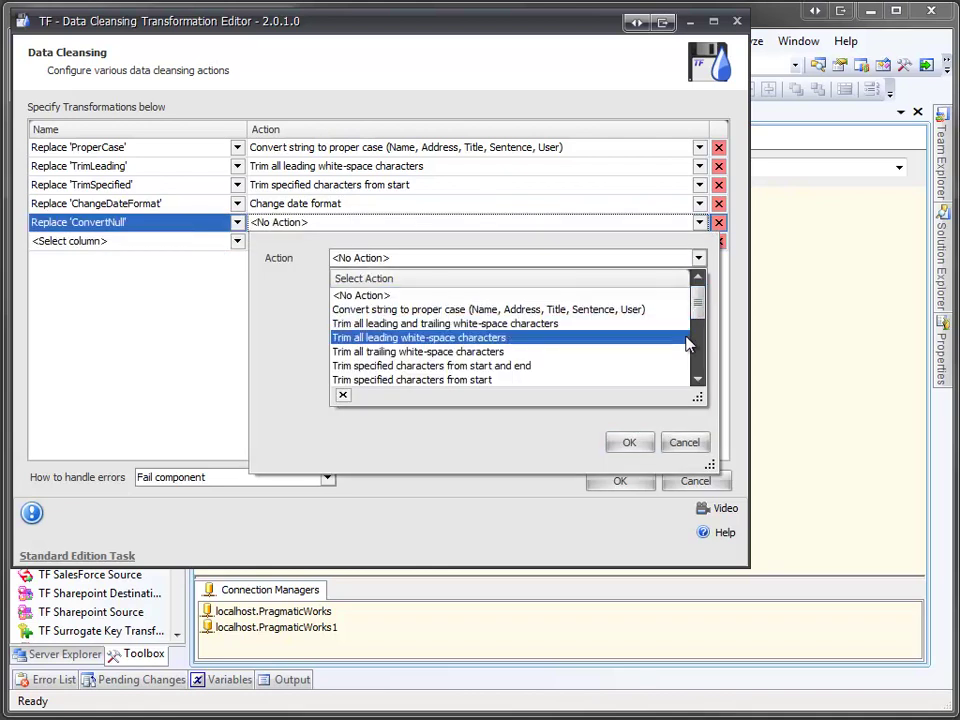
{"action": "left_click", "coordinate": [700, 366]}
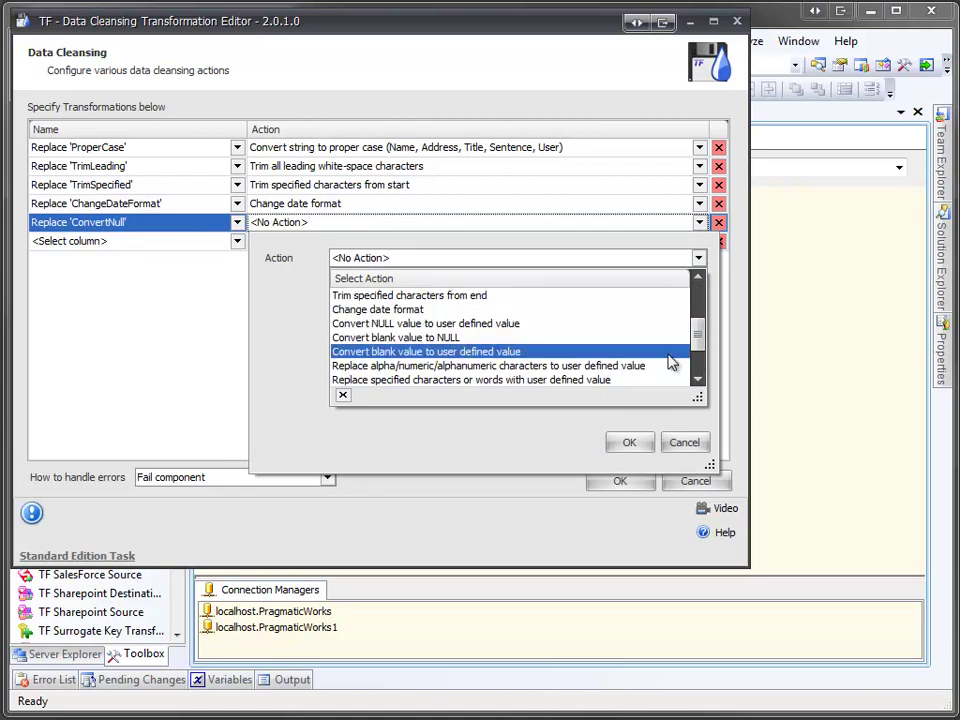
{"action": "left_click", "coordinate": [660, 325]}
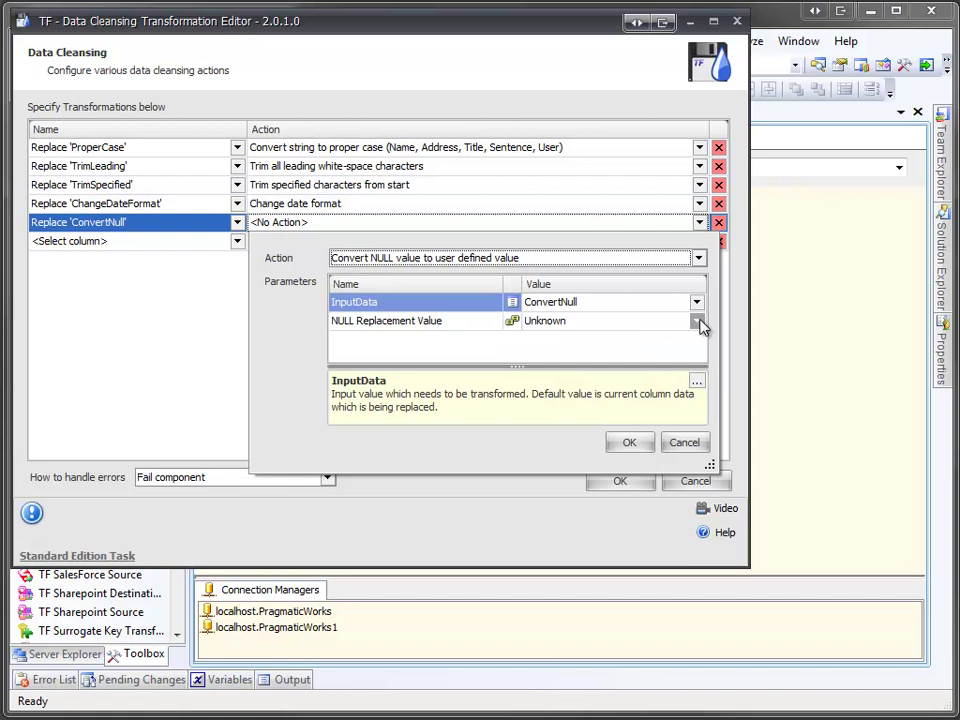
- Set the NULL replacement value to 0 as direct input and accept the ConvertNull action
{"action": "left_click", "coordinate": [697, 321]}
{"action": "double_click", "coordinate": [678, 371]}
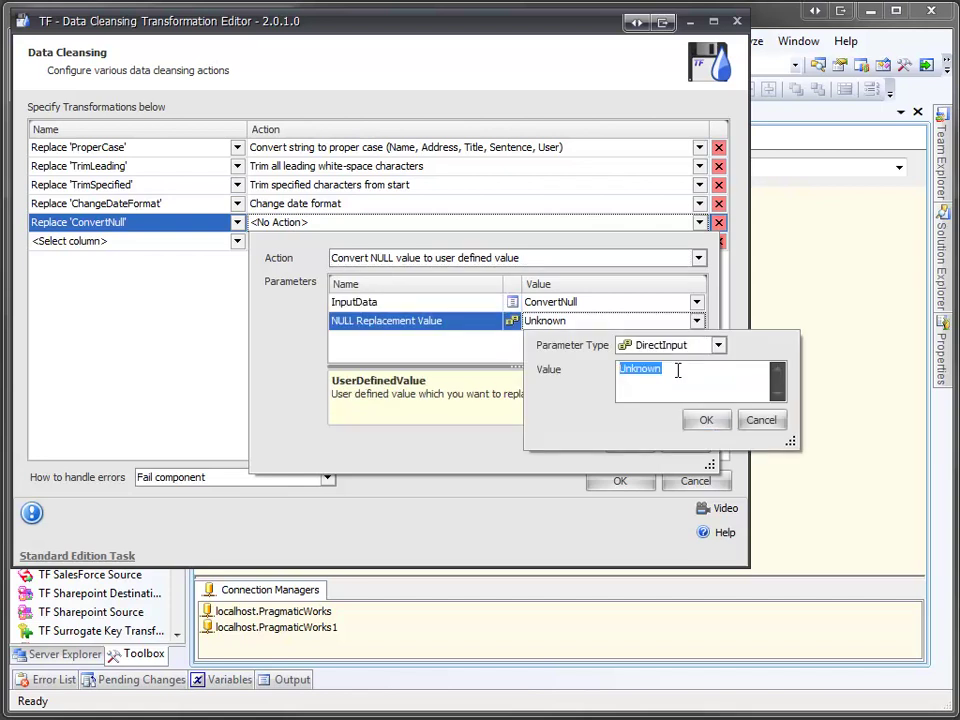
{"action": "type", "text": "0"}
{"action": "left_click", "coordinate": [709, 424]}
{"action": "left_click", "coordinate": [628, 441]}
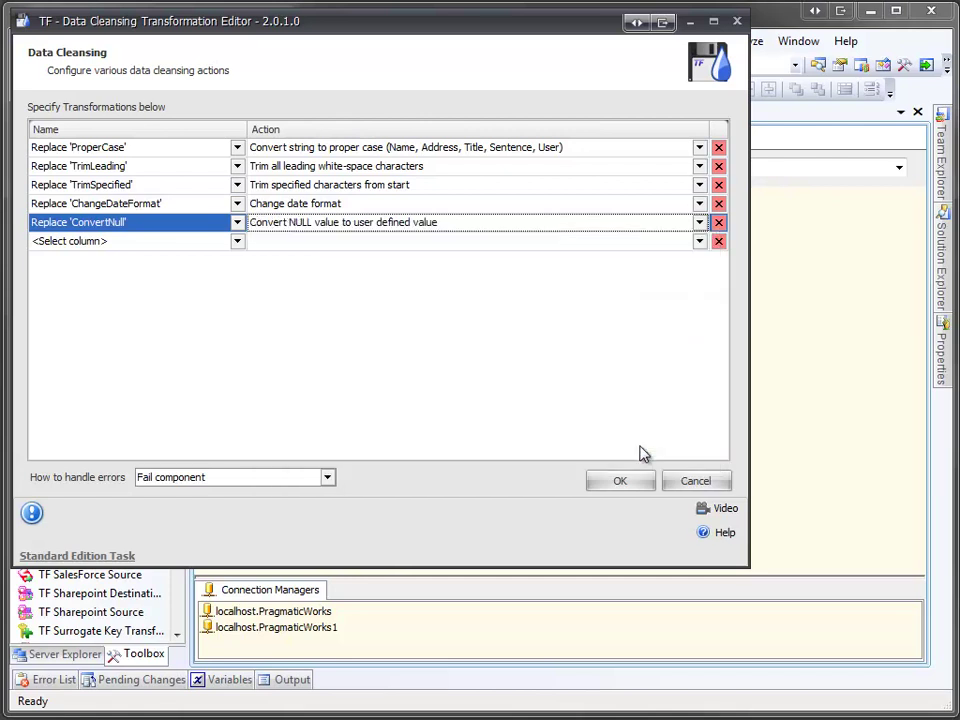
- Add a transformation that replaces the ReplaceSpecified column and choose the Replace specified characters or words with user defined value action
{"action": "left_click", "coordinate": [237, 241]}
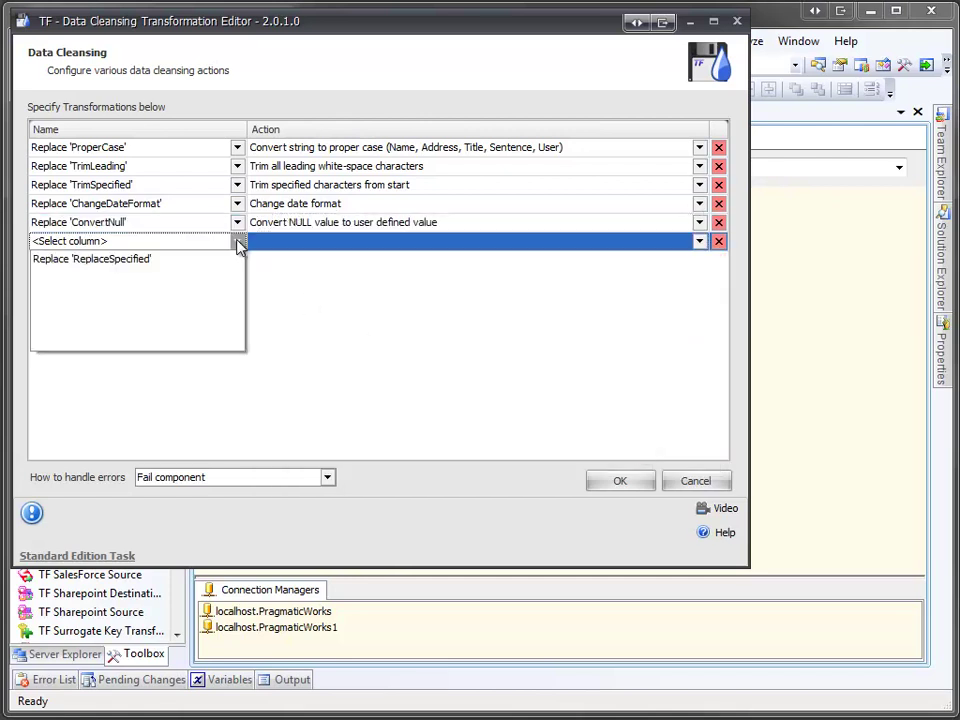
{"action": "left_click", "coordinate": [219, 262]}
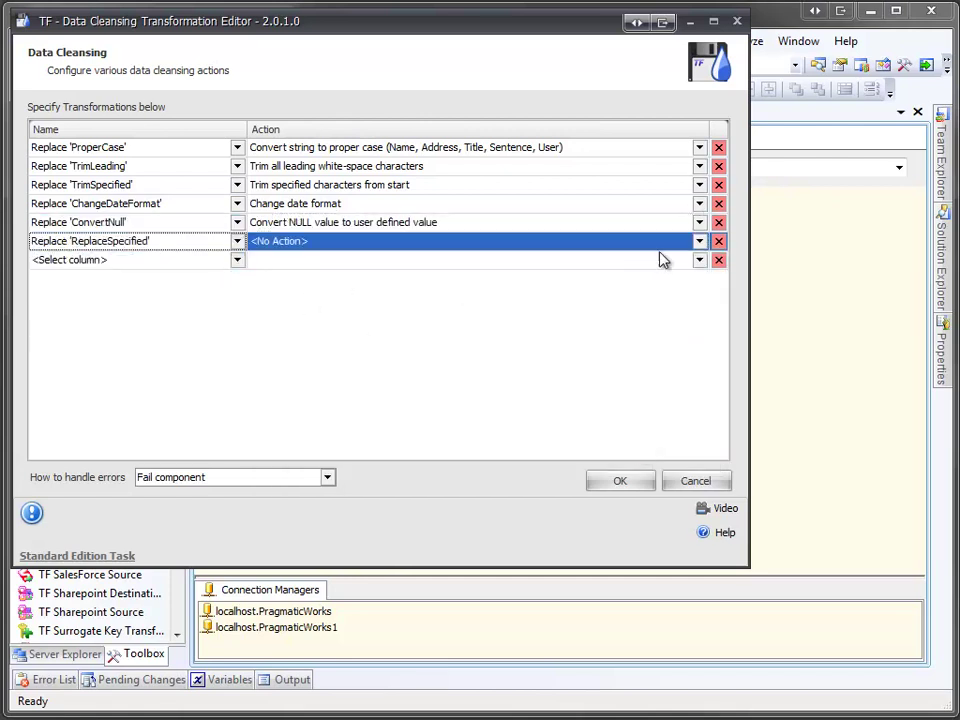
{"action": "left_click", "coordinate": [700, 242]}
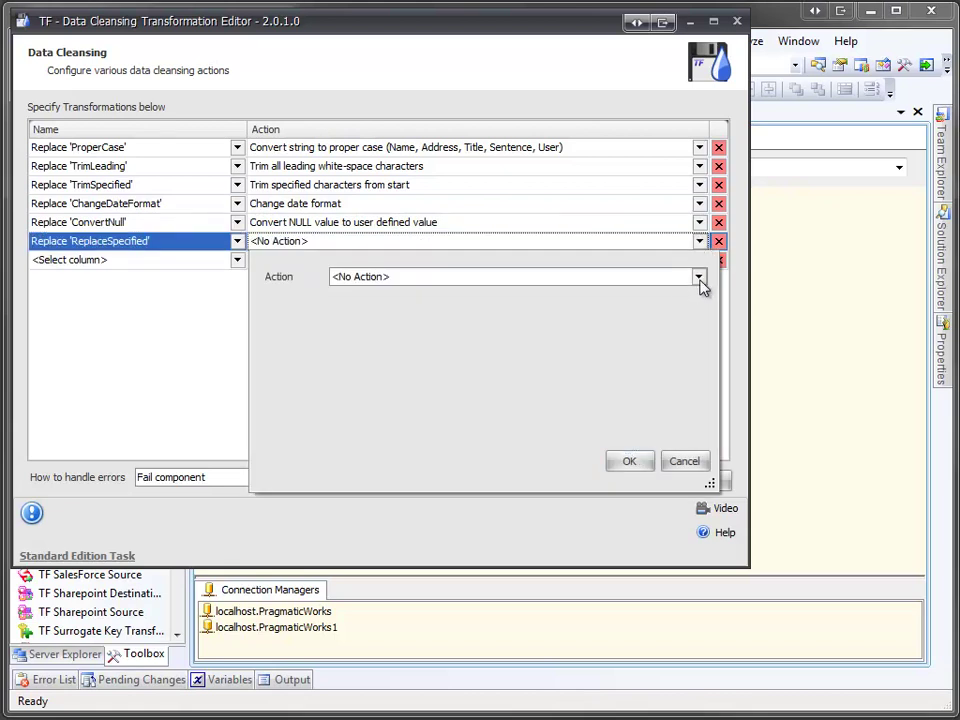
{"action": "left_click", "coordinate": [698, 277]}
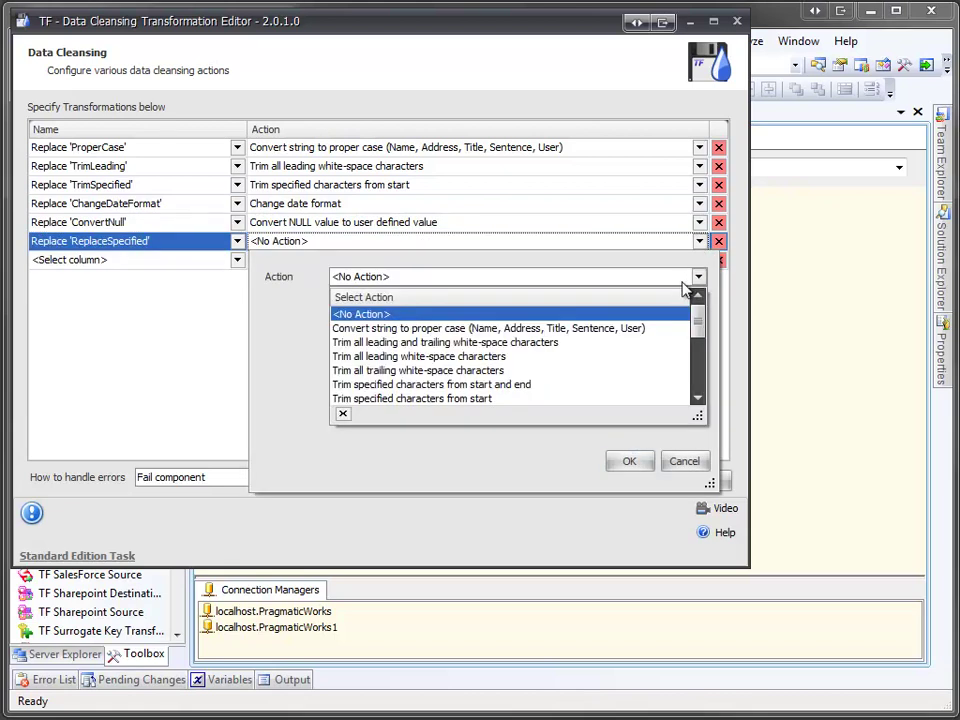
{"action": "left_click", "coordinate": [698, 378]}
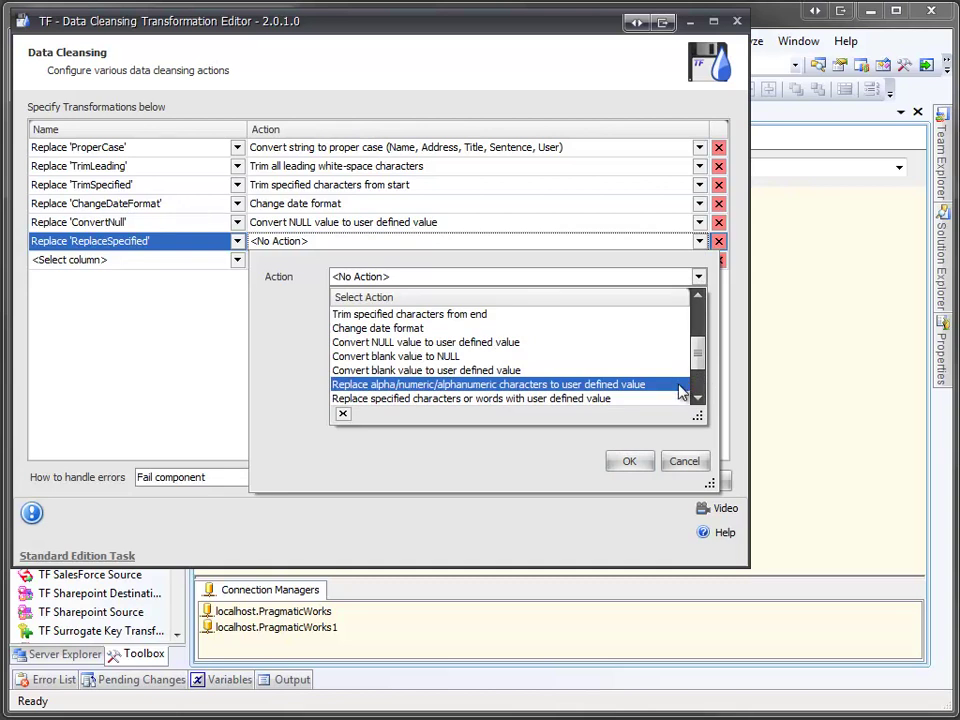
{"action": "left_click", "coordinate": [675, 399]}
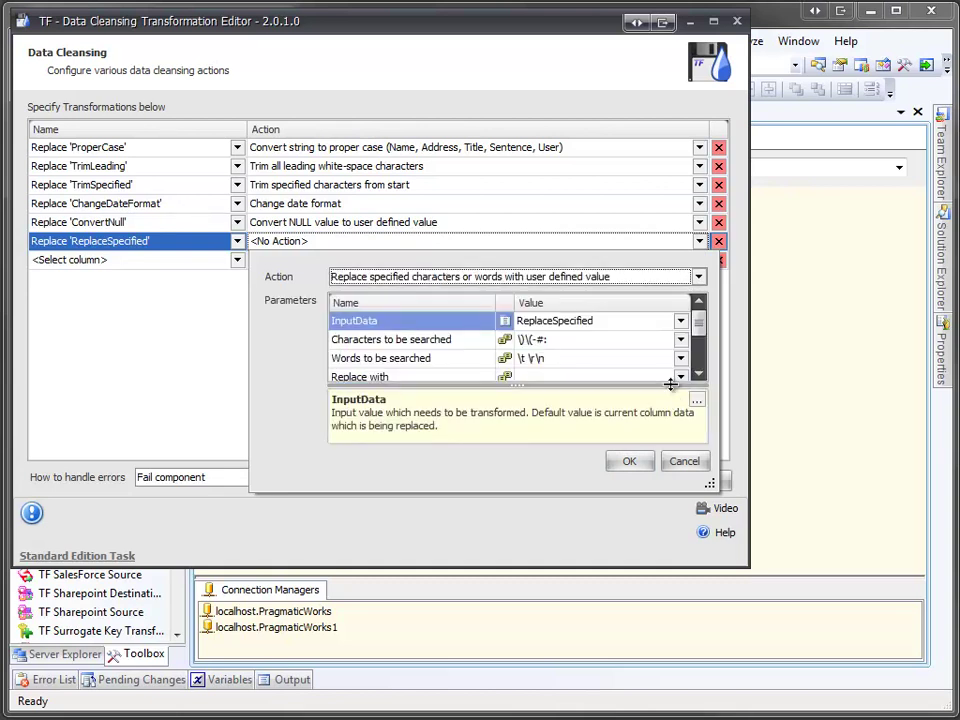
- Set the words to be searched in the ReplaceSpecified action to Microsoft
{"action": "left_click", "coordinate": [617, 362]}
{"action": "left_click_drag", "start_coordinate": [658, 407], "coordinate": [608, 407]}
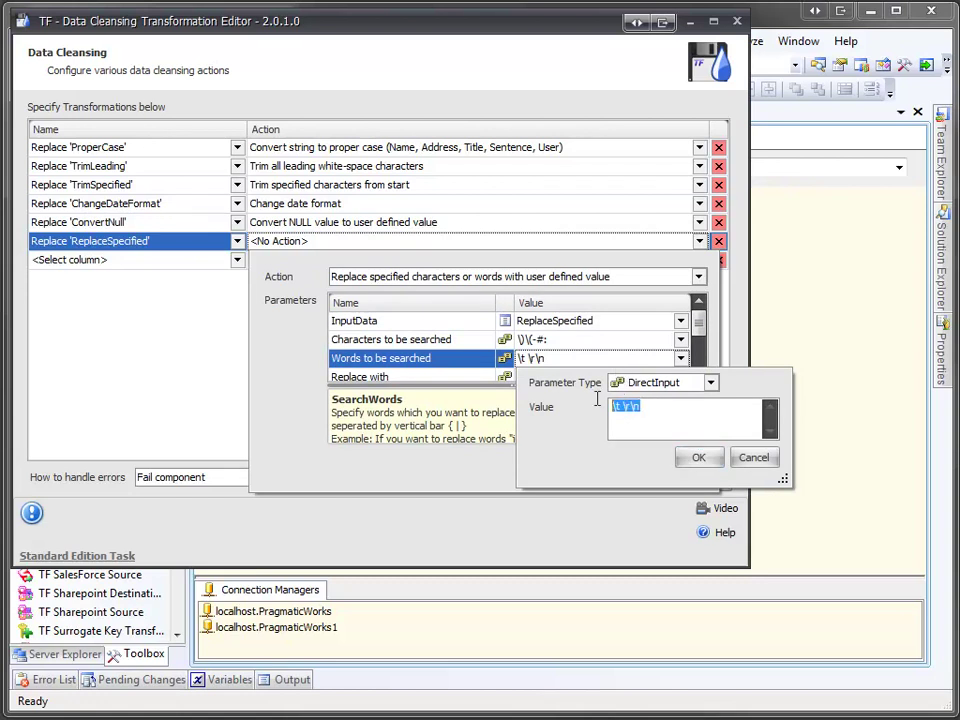
{"action": "type", "text": "Microsoft"}
{"action": "left_click", "coordinate": [698, 458]}
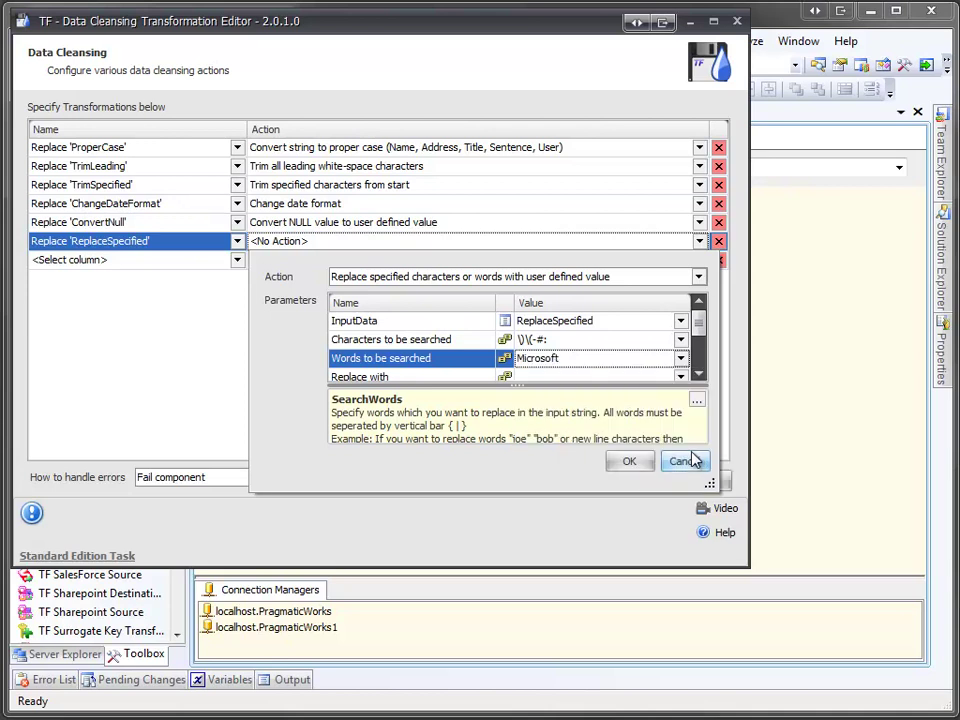
- Set the replacement value to Pragmatic Works, accept the ReplaceSpecified action and confirm the whole data cleansing configuration
{"action": "left_click", "coordinate": [681, 378]}
{"action": "left_click", "coordinate": [680, 358]}
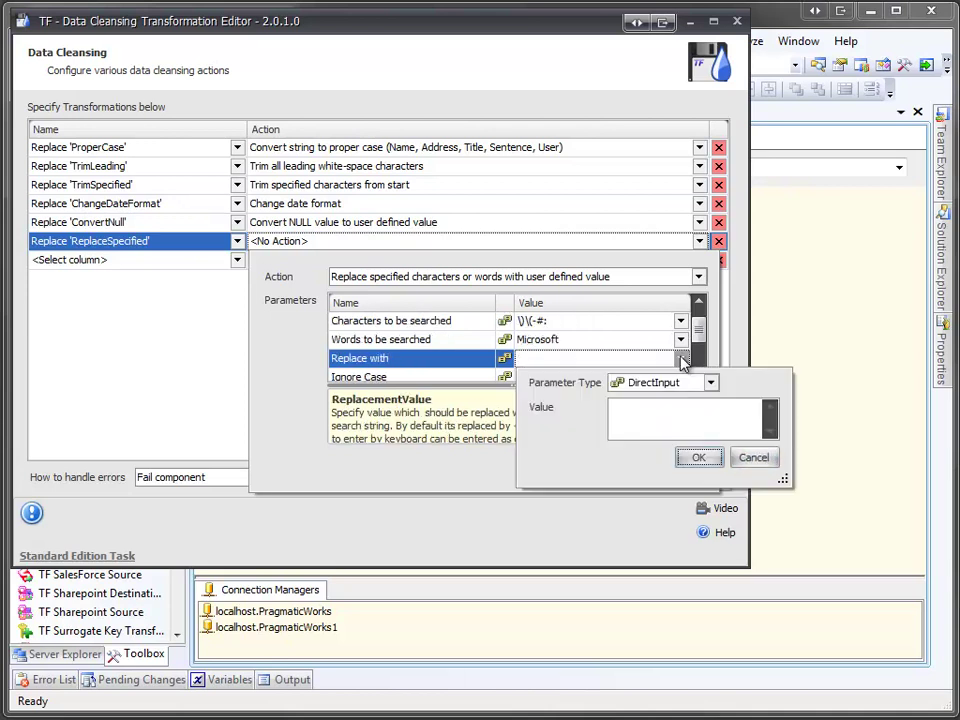
{"action": "type", "text": "Pragmatic Works"}
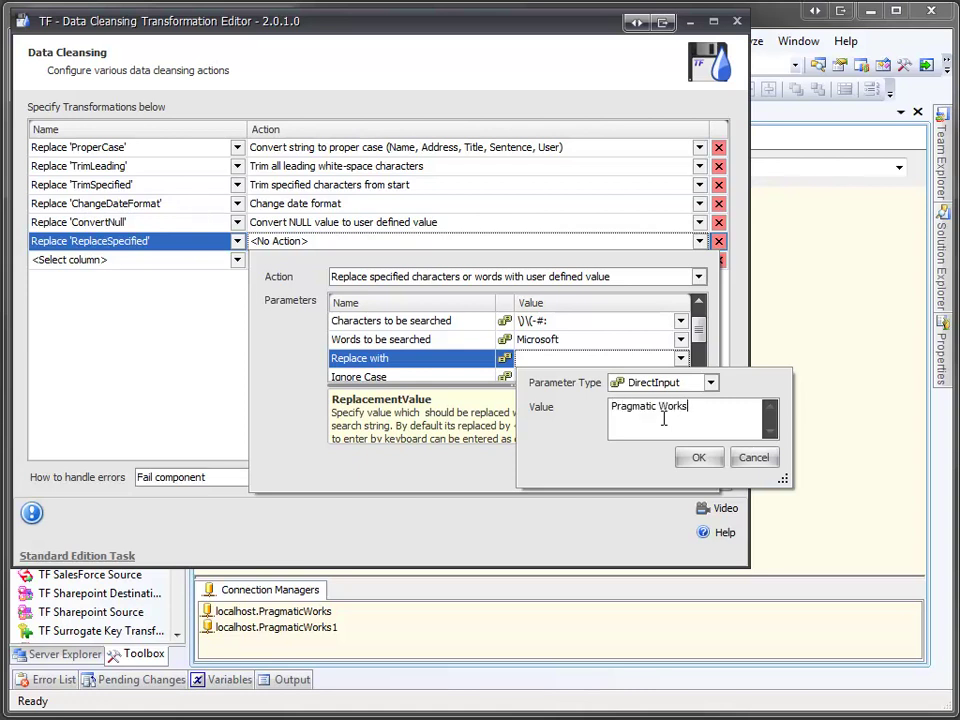
{"action": "left_click", "coordinate": [699, 457]}
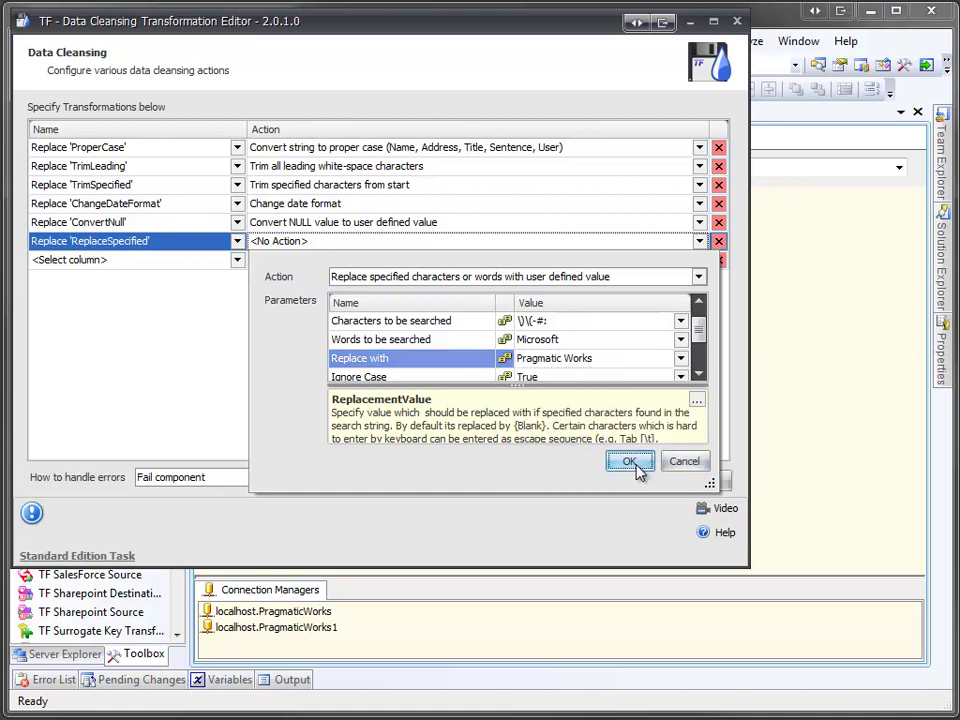
{"action": "left_click", "coordinate": [637, 467]}
{"action": "left_click", "coordinate": [606, 483]}
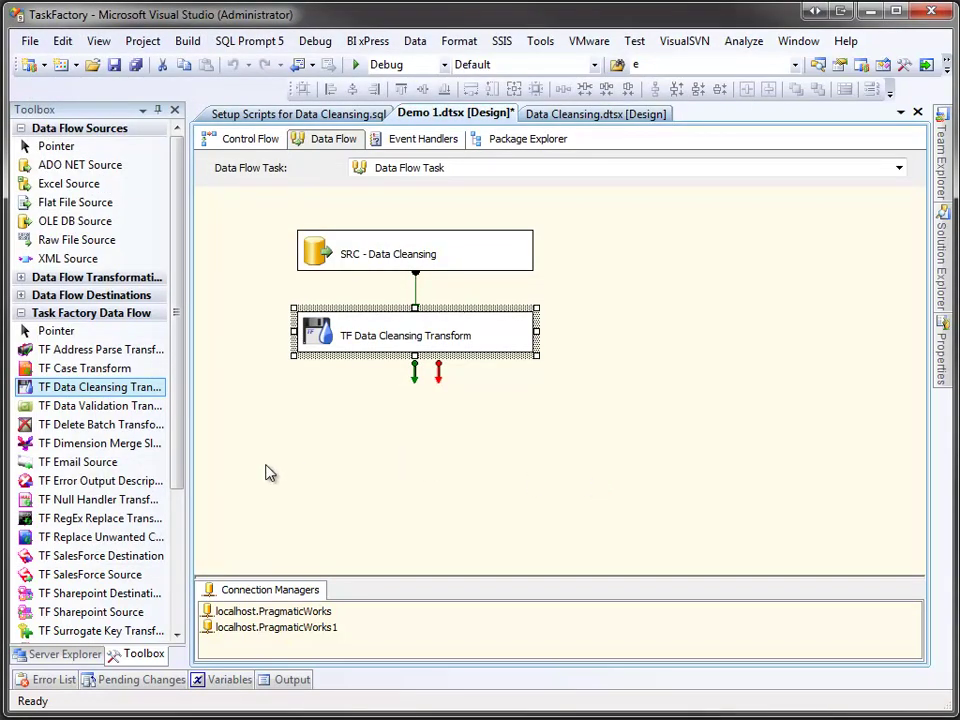
- Add a TF Terminator Destination below the TF Data Cleansing Transform and connect the transform's regular output to it
{"action": "left_click_drag", "start_coordinate": [180, 450], "coordinate": [178, 509]}
{"action": "left_click_drag", "start_coordinate": [129, 566], "coordinate": [321, 433]}
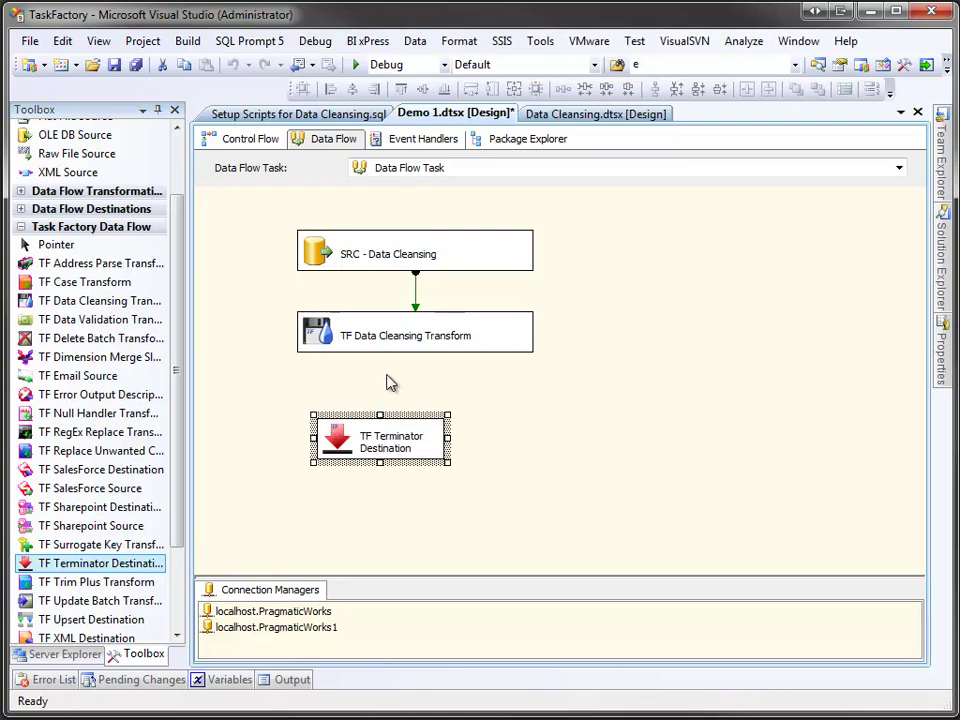
{"action": "left_click", "coordinate": [405, 343]}
{"action": "left_click_drag", "start_coordinate": [415, 371], "coordinate": [398, 445]}
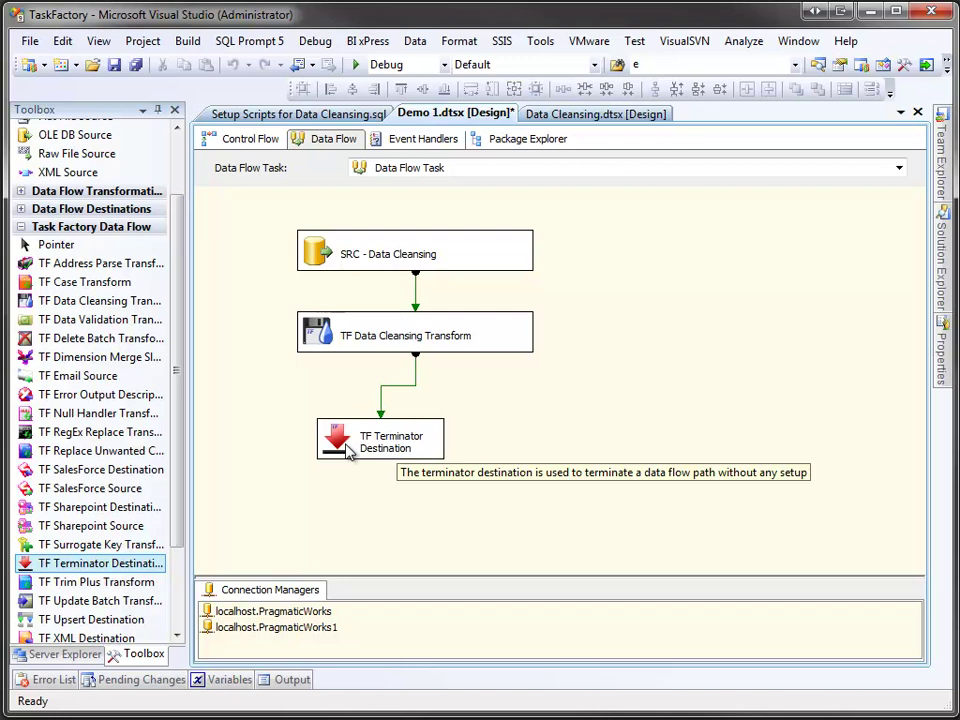
- Add a grid data viewer to the path between the TF Data Cleansing Transform and the TF Terminator Destination
{"action": "right_click", "coordinate": [398, 388]}
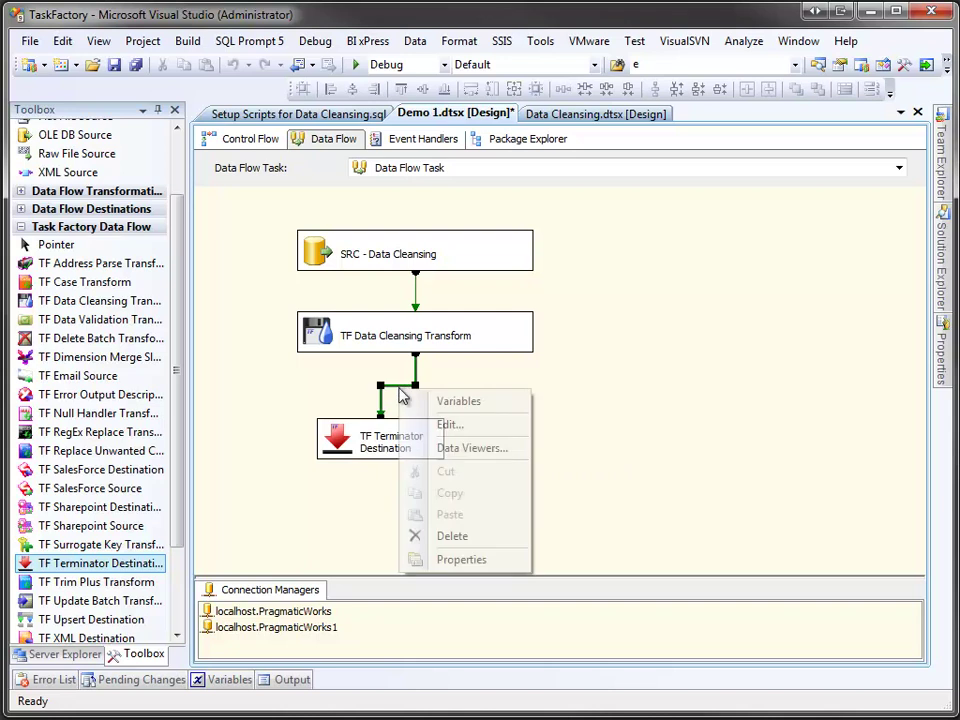
{"action": "left_click", "coordinate": [436, 448]}
{"action": "left_click", "coordinate": [534, 557]}
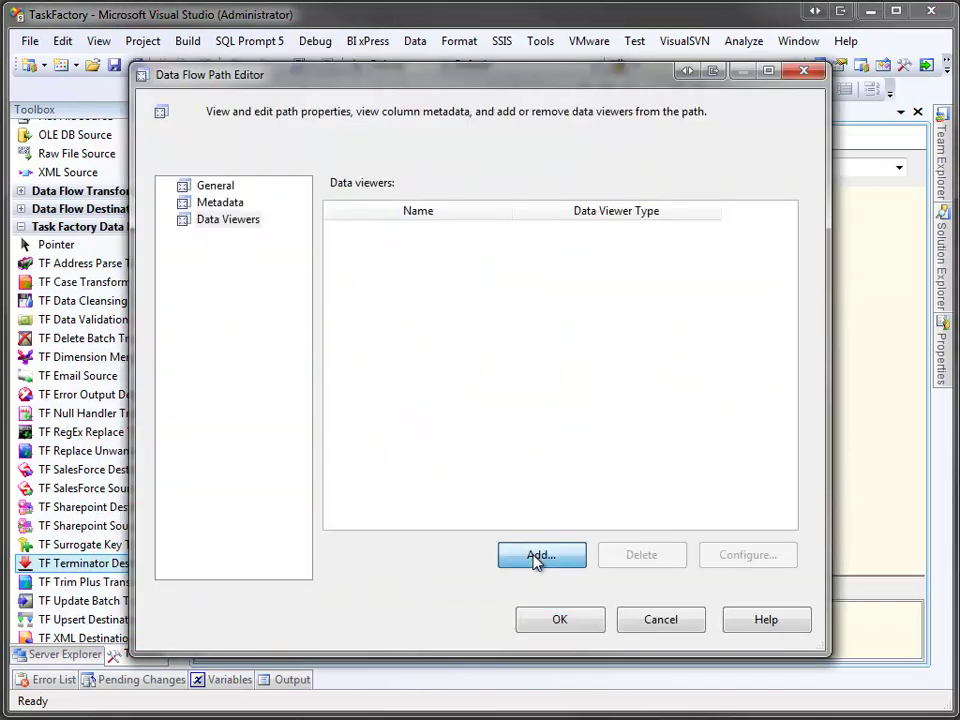
{"action": "left_click", "coordinate": [486, 554]}
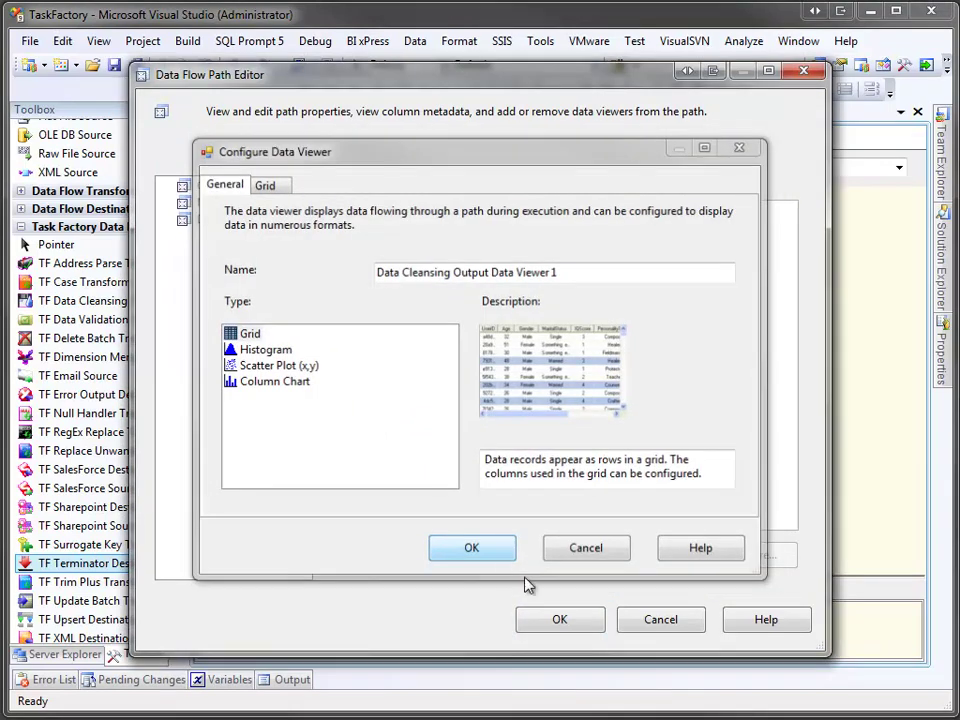
{"action": "left_click", "coordinate": [553, 617]}
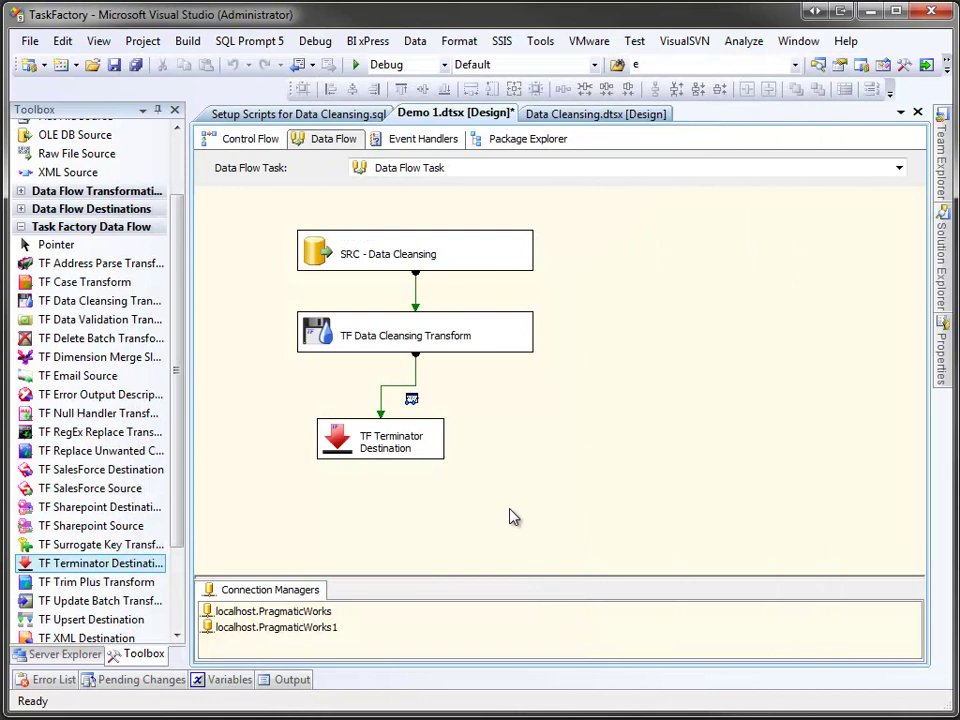
- Run the package, examine the cleansed columns through ReplaceSpecified with ConvertNull widened, and close the data viewer
{"action": "left_click", "coordinate": [356, 65]}
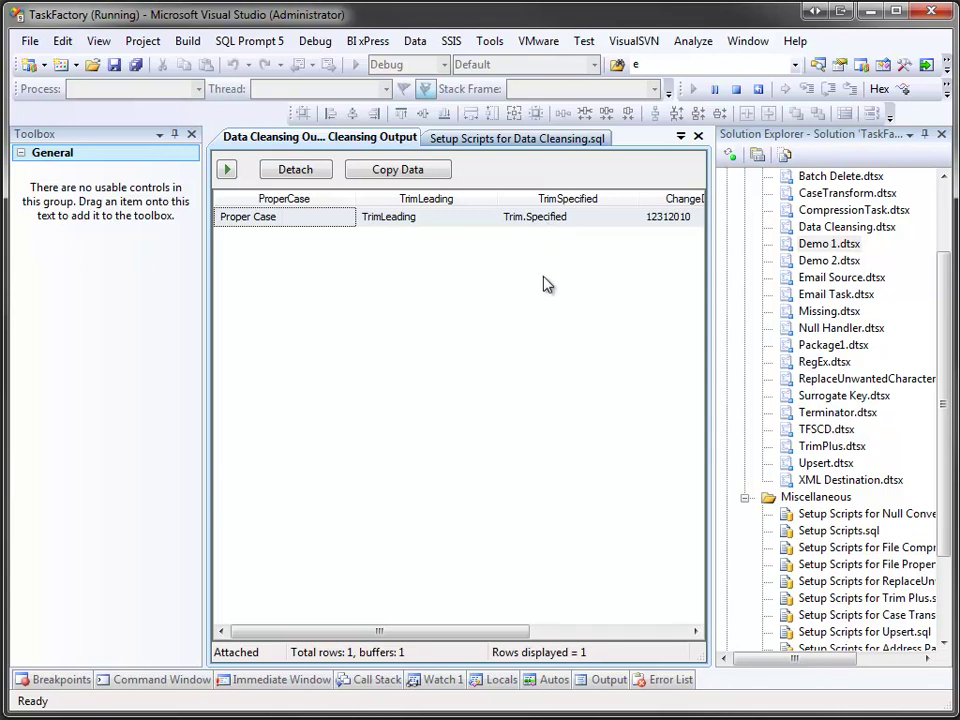
{"action": "left_click_drag", "start_coordinate": [513, 631], "coordinate": [671, 643]}
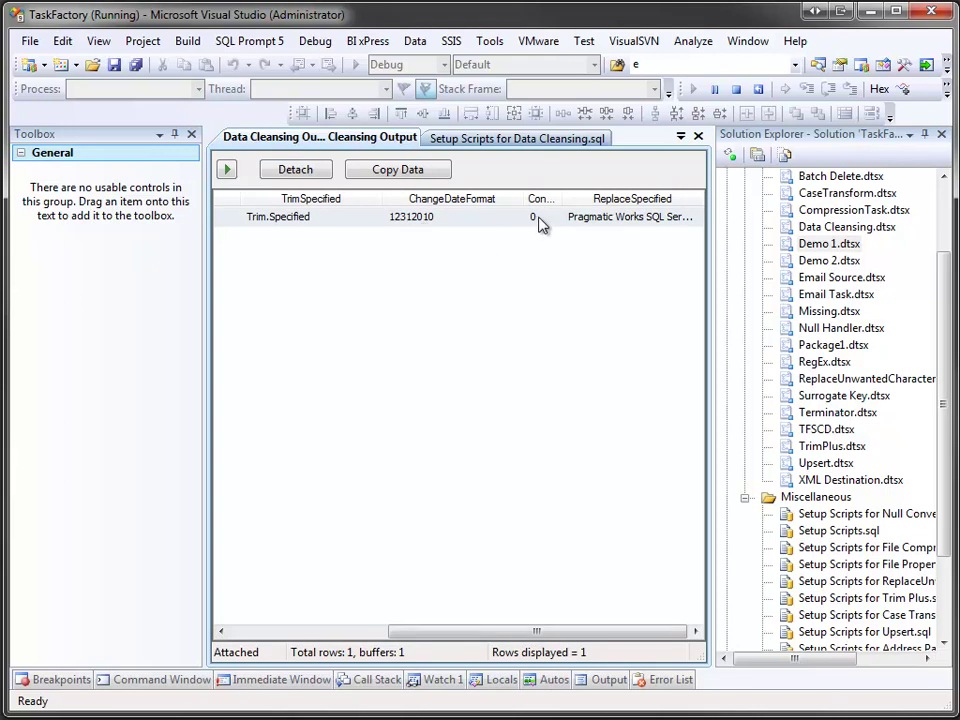
{"action": "left_click_drag", "start_coordinate": [558, 198], "coordinate": [602, 200]}
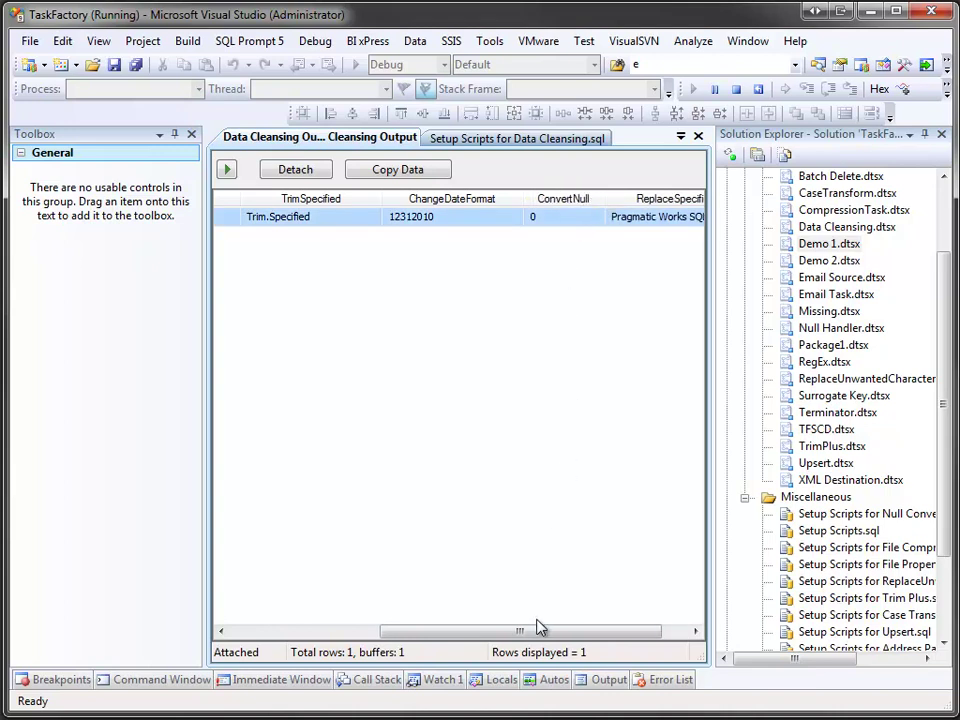
{"action": "left_click_drag", "start_coordinate": [538, 630], "coordinate": [545, 633]}
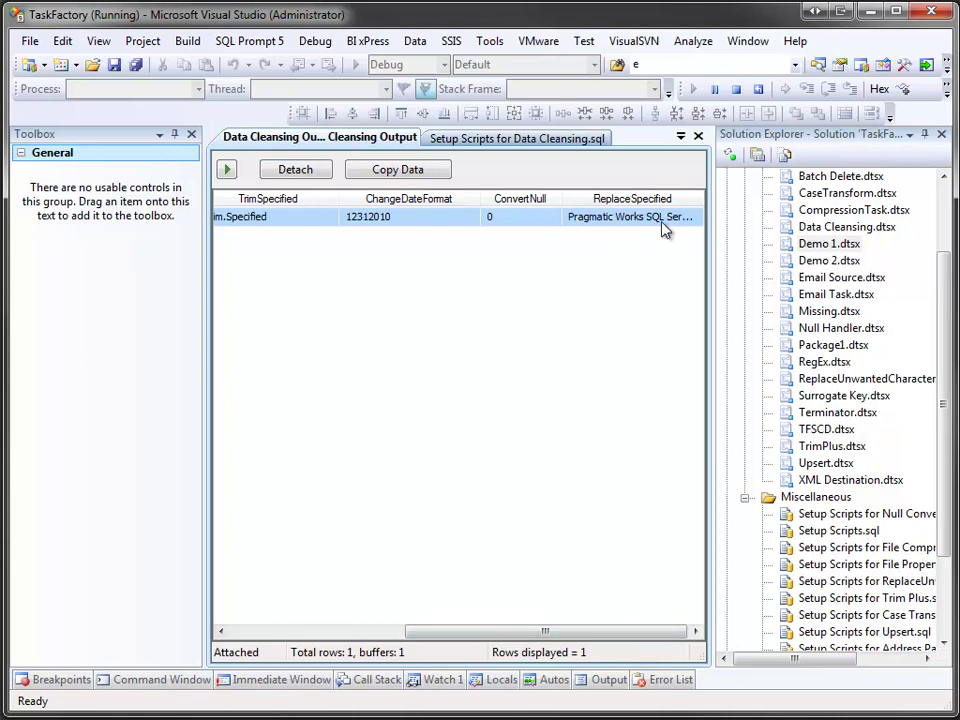
{"action": "left_click", "coordinate": [698, 137]}
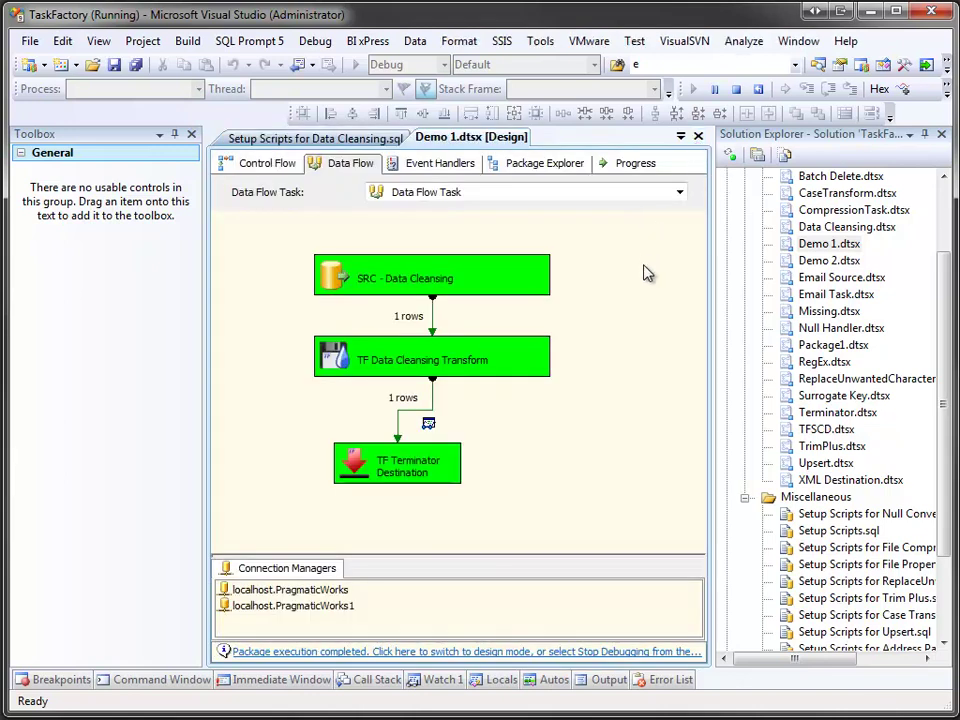